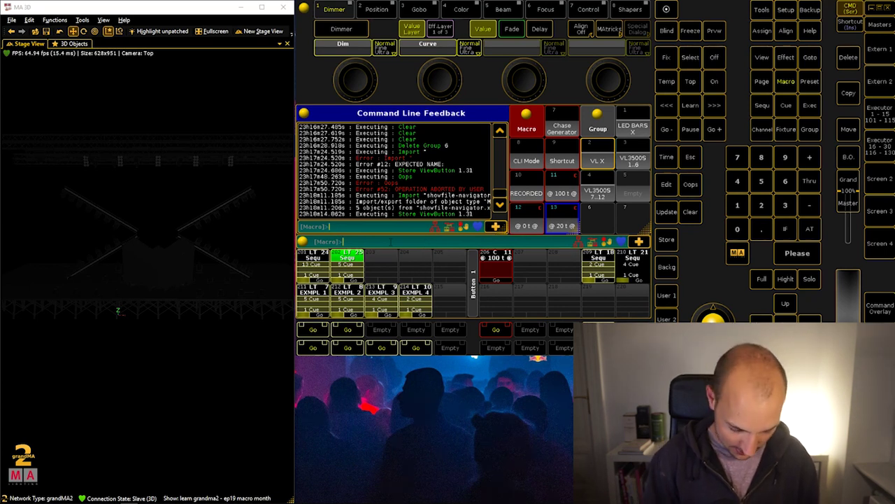
List the Copy command's options with copy /?, remove the Macro pool and widen the feedback window.
type("copy /")
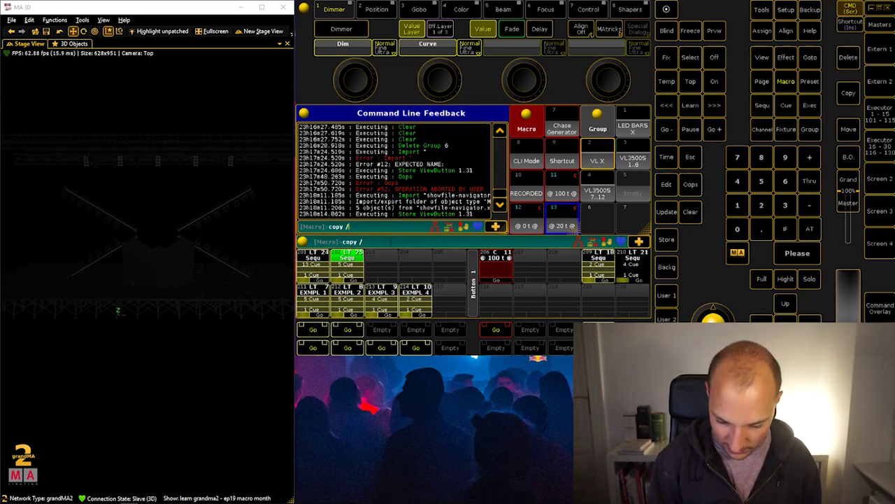
type("f")
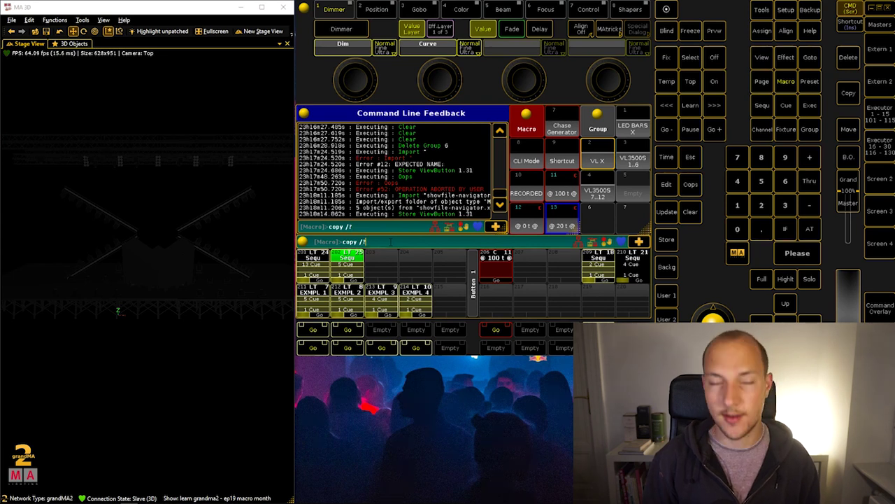
key("Return")
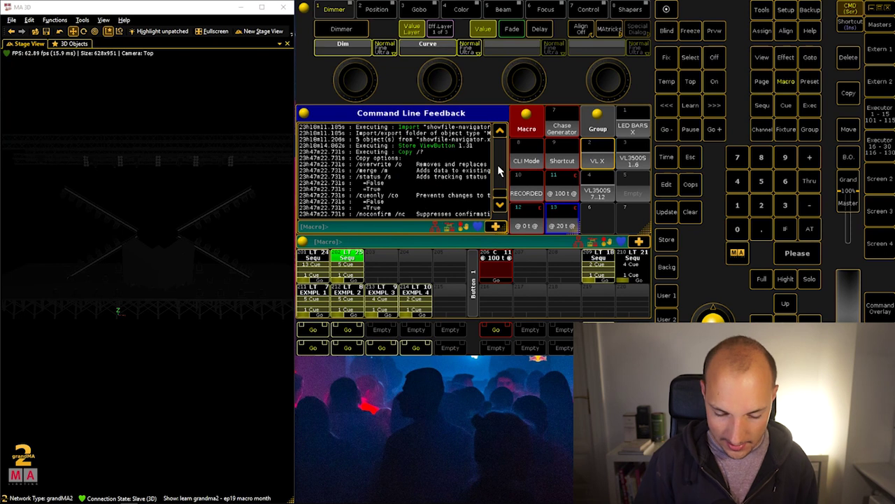
left_click(526, 114)
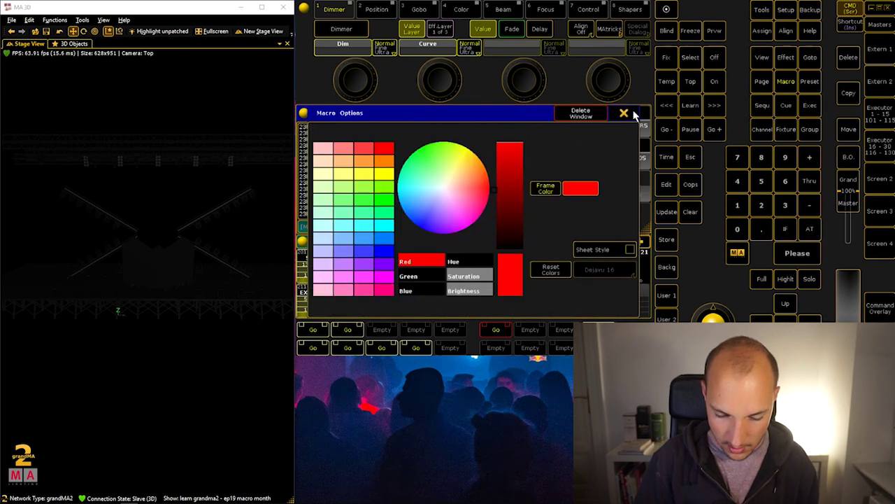
left_click(589, 198)
left_click_drag(505, 237, 575, 233)
Enable ScrollBar horizontal in the Command Line Feedback window's options.
left_click(305, 113)
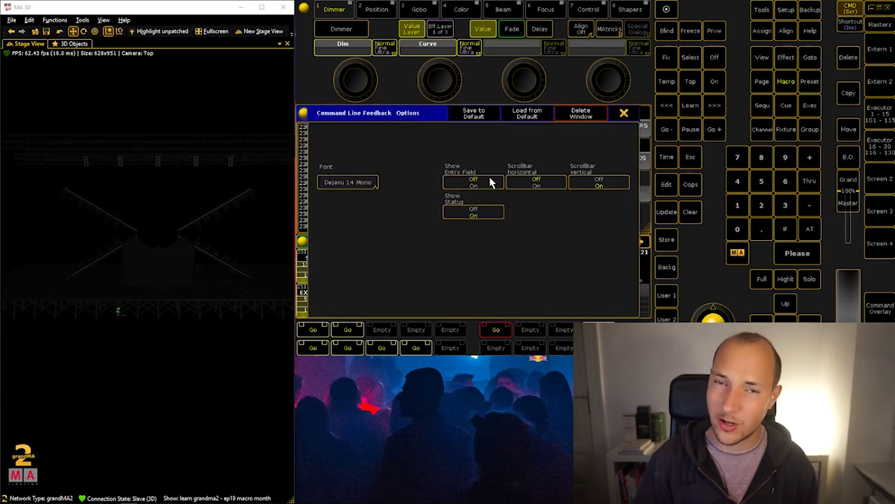
left_click(535, 183)
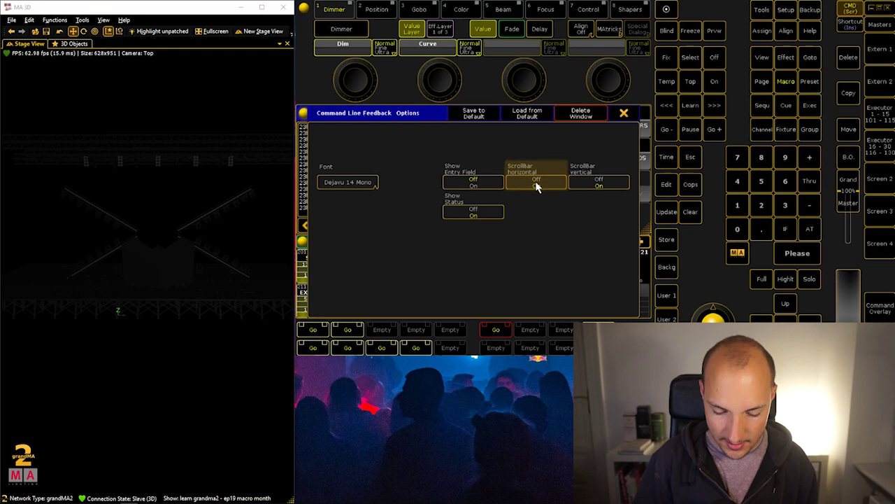
left_click(624, 113)
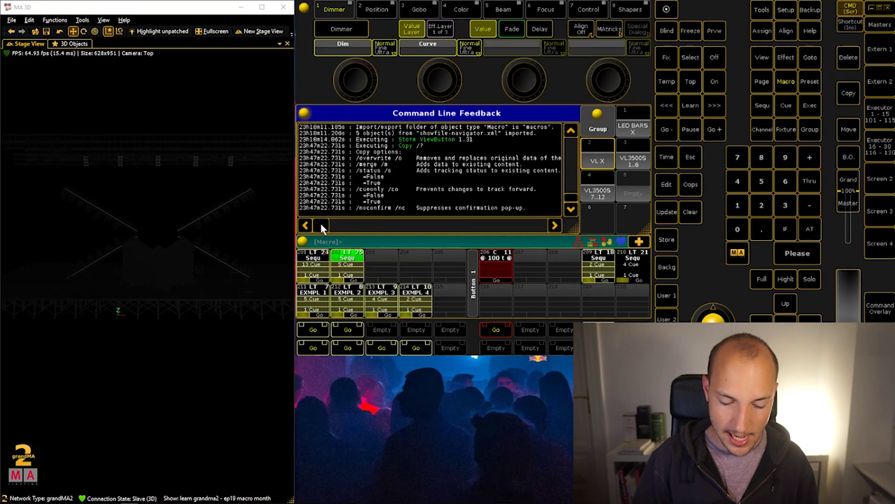
scroll(329, 227, "right", 3)
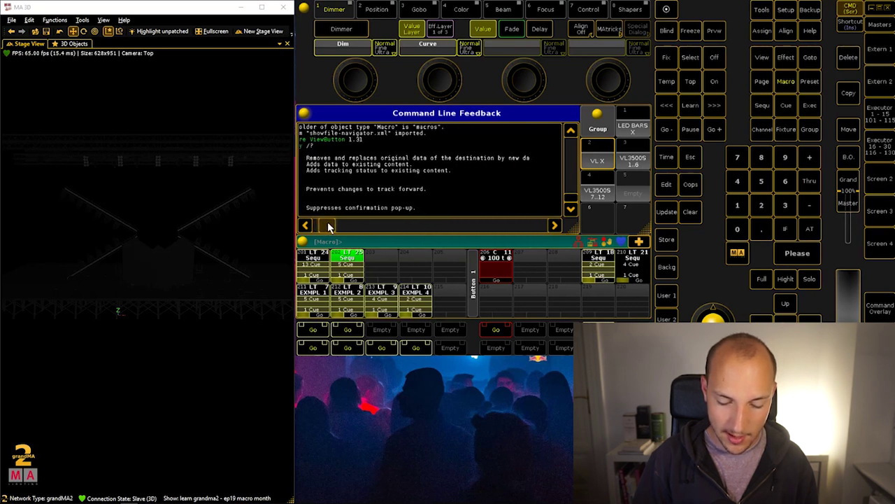
scroll(329, 226, "left", 3)
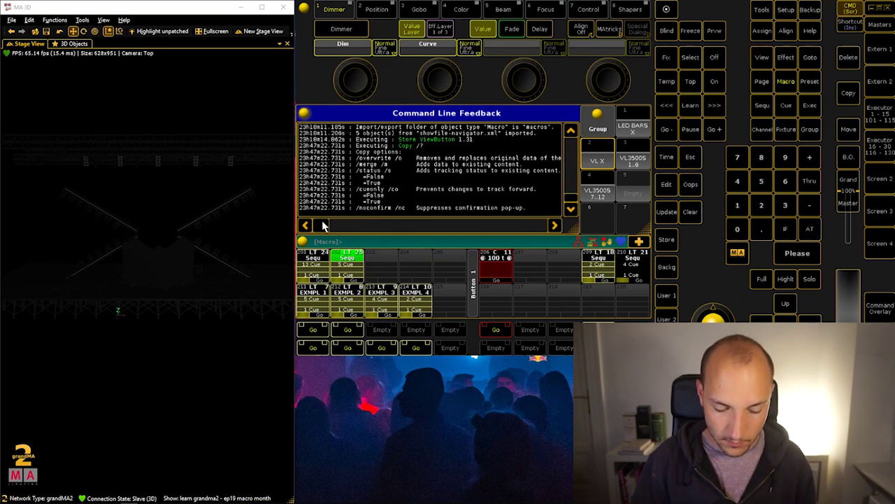
left_click_drag(323, 225, 322, 225)
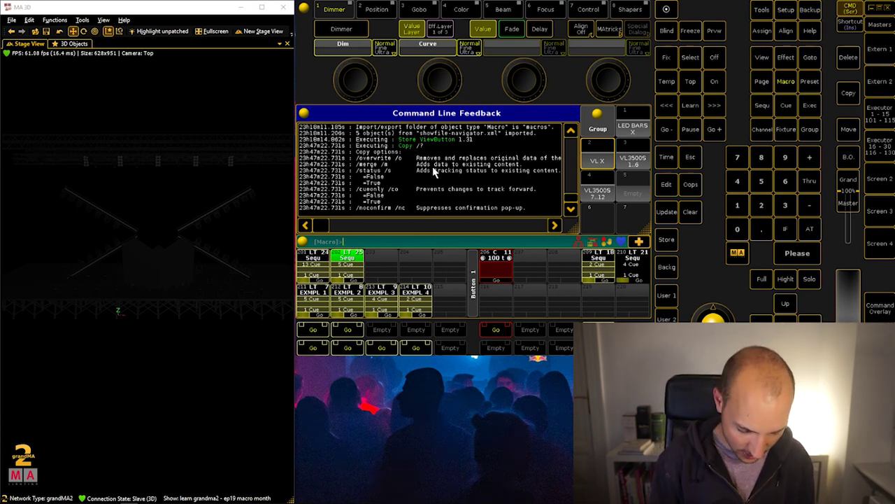
Copy group 1 into group slot 6 with copy group 1 at 6.
type("copy")
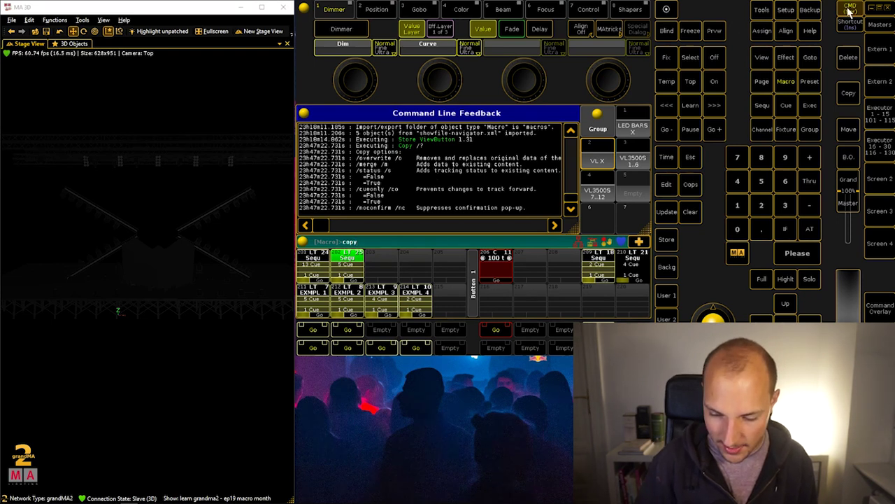
left_click(851, 24)
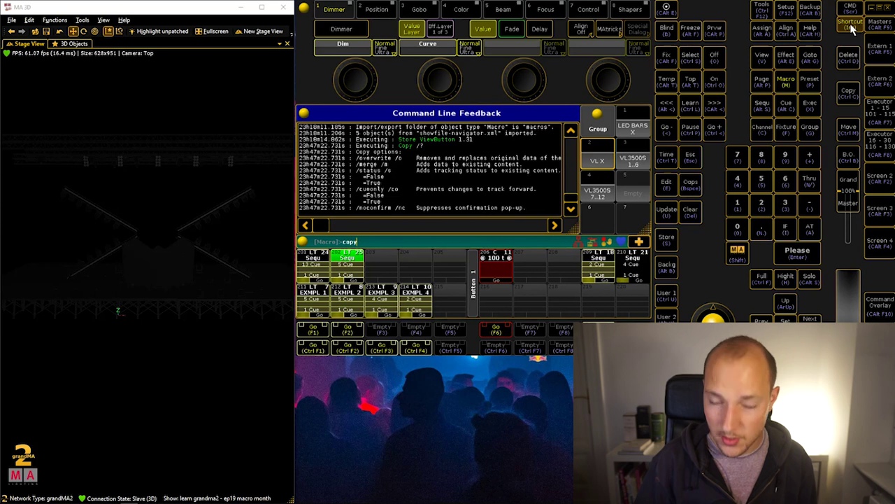
left_click(851, 24)
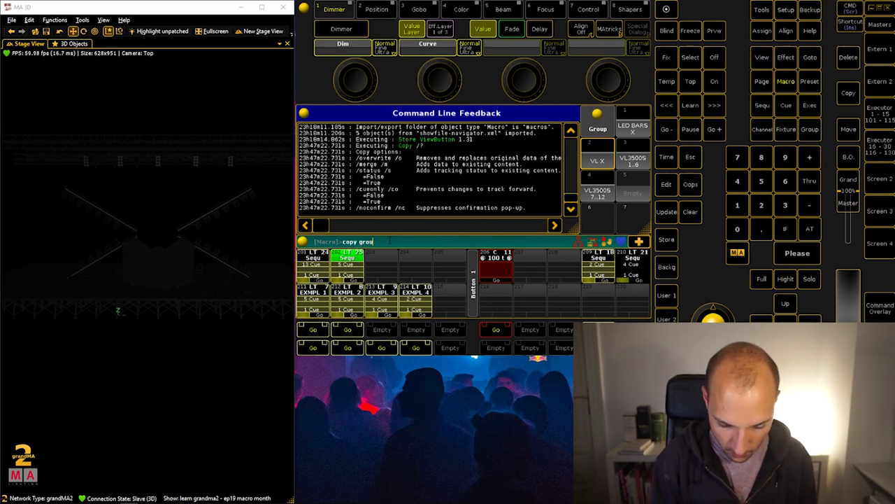
type("group 1 at")
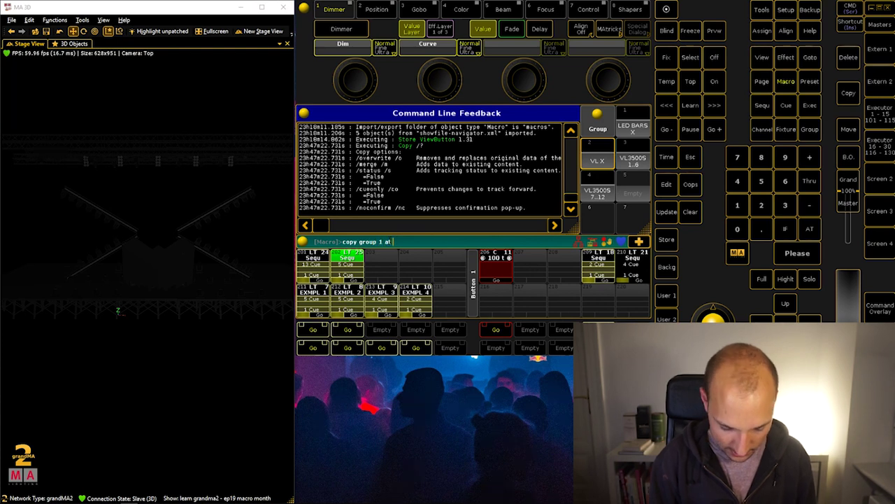
type(" 6")
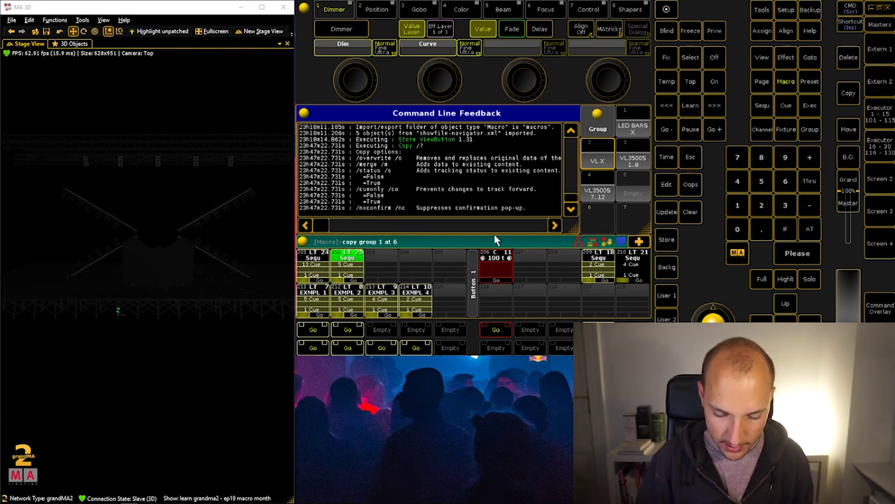
key("Return")
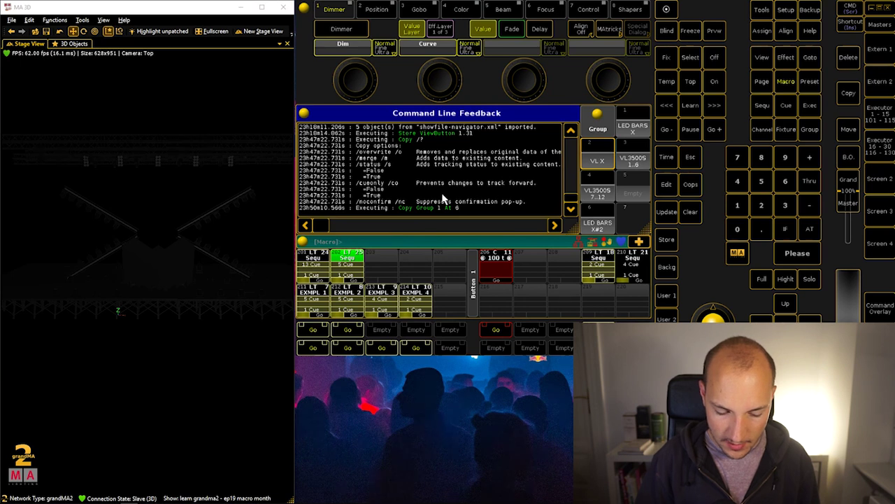
Start assigning a name to group 6 (LED BARS X#2), cancel the name dialog, then clear.
left_click(603, 217)
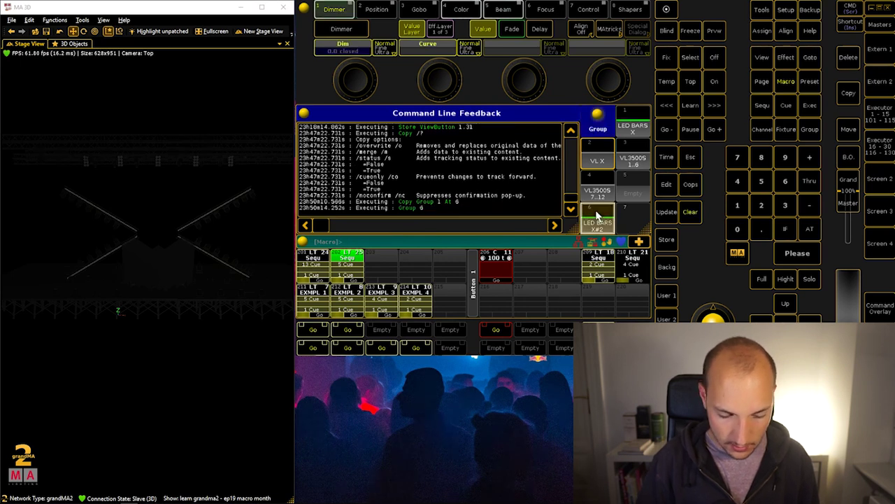
key("l")
left_click(598, 217)
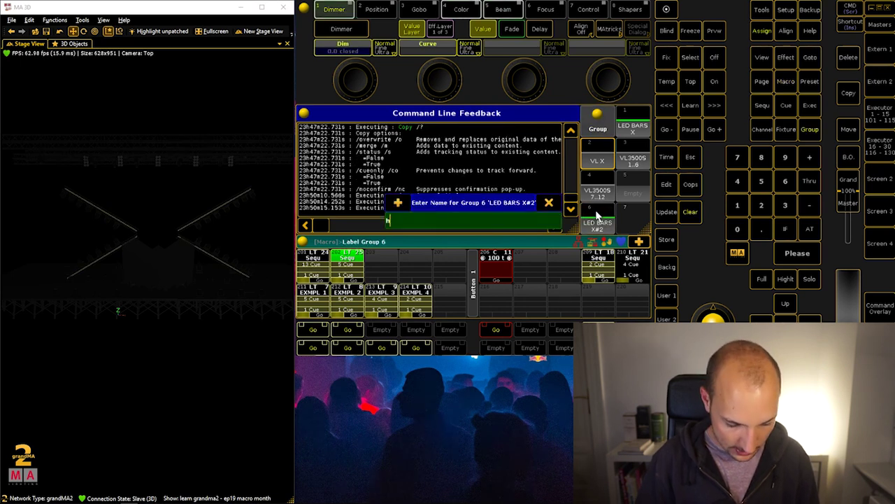
left_click(548, 202)
left_click(785, 278)
left_click(691, 212)
left_click(690, 211)
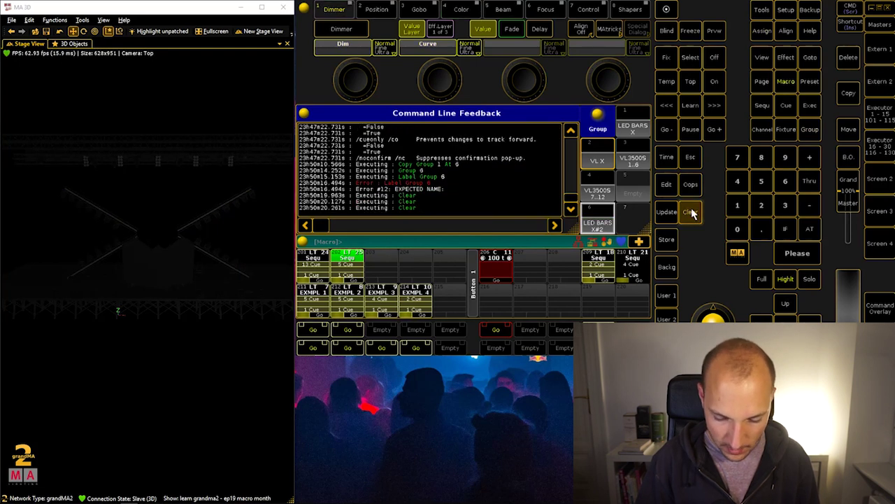
left_click(690, 211)
left_click(690, 211)
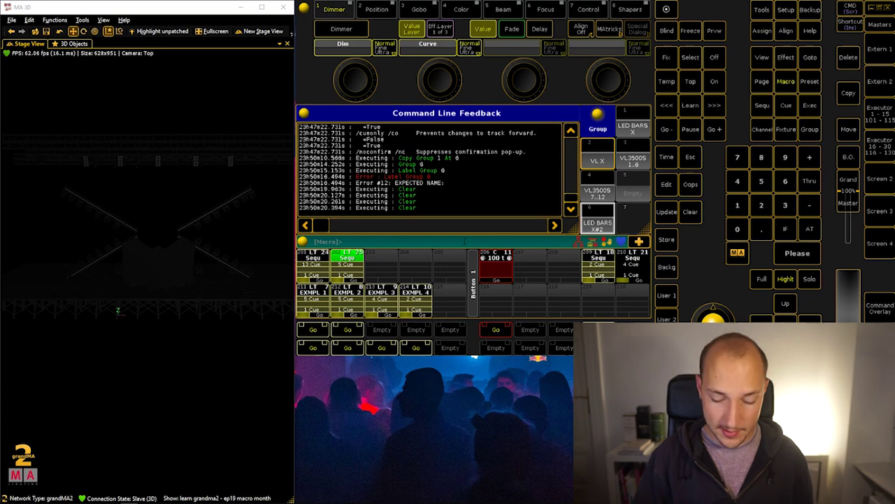
Try copying group 2 onto group 6 and cancel the overwrite prompt.
left_click(598, 159)
type("copy")
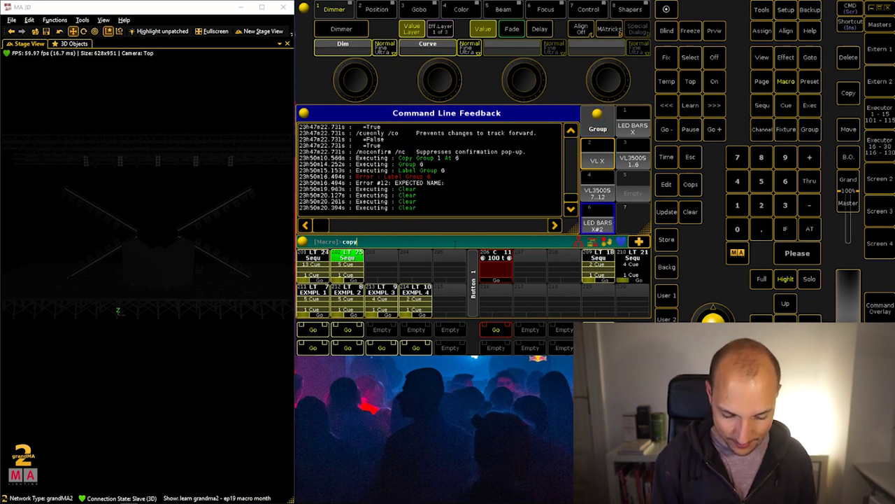
type(" grou")
type("p 2 at gr")
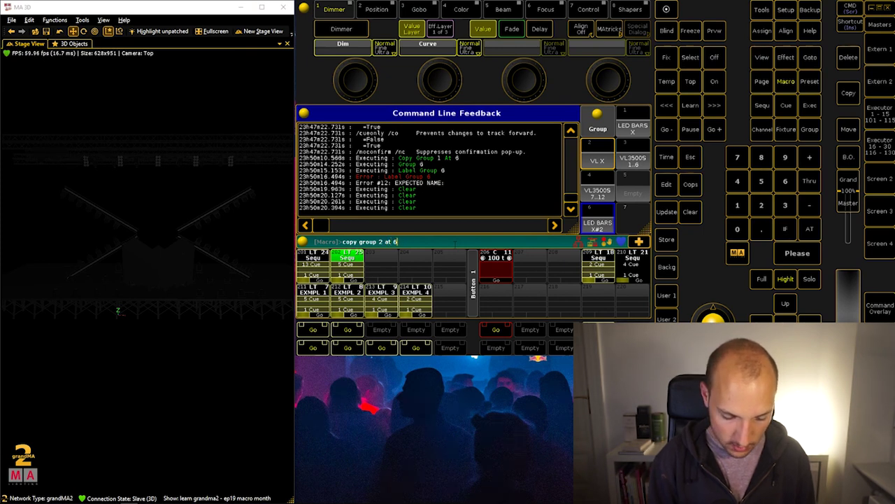
key("Return")
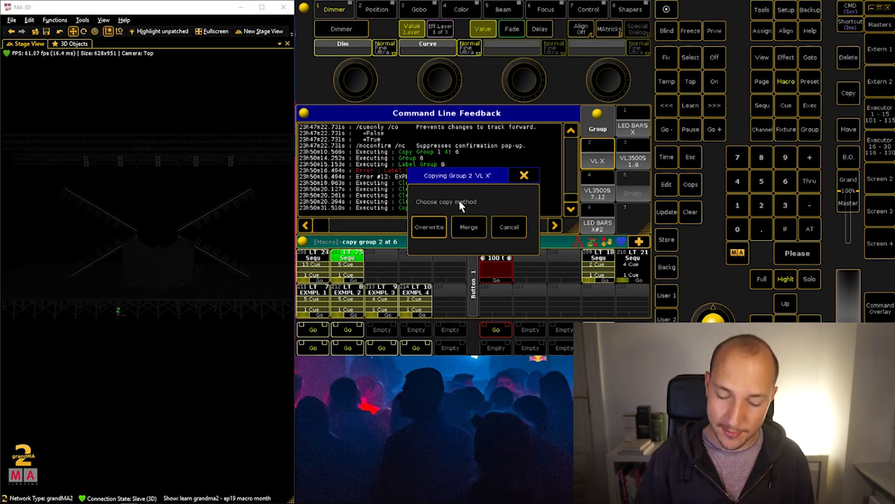
left_click(510, 230)
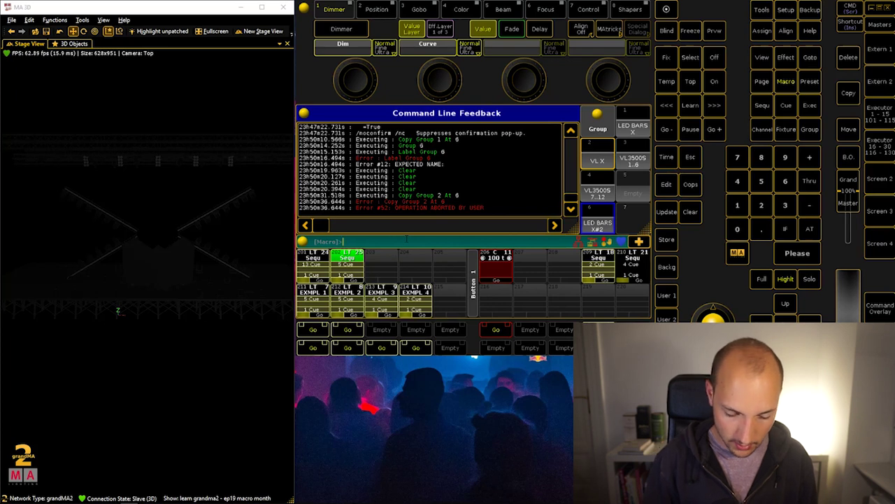
Rerun Copy Group 2 At 6 with the /m merge option.
key("Up")
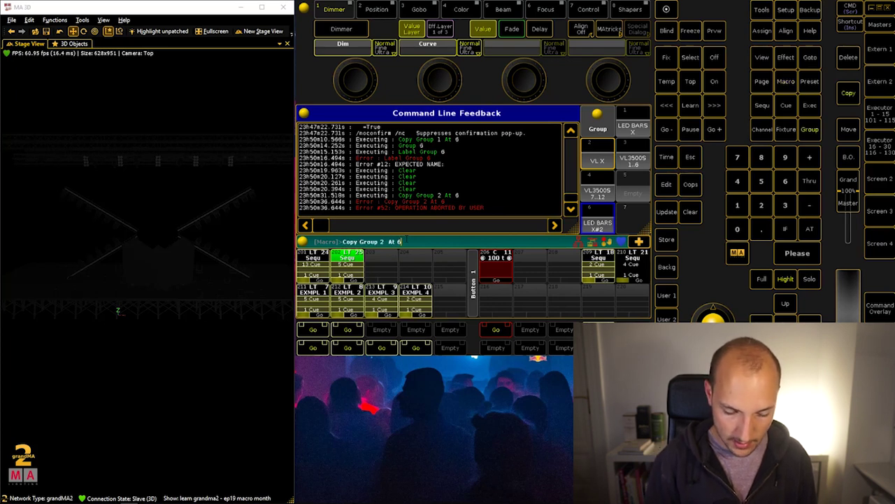
left_click(570, 204)
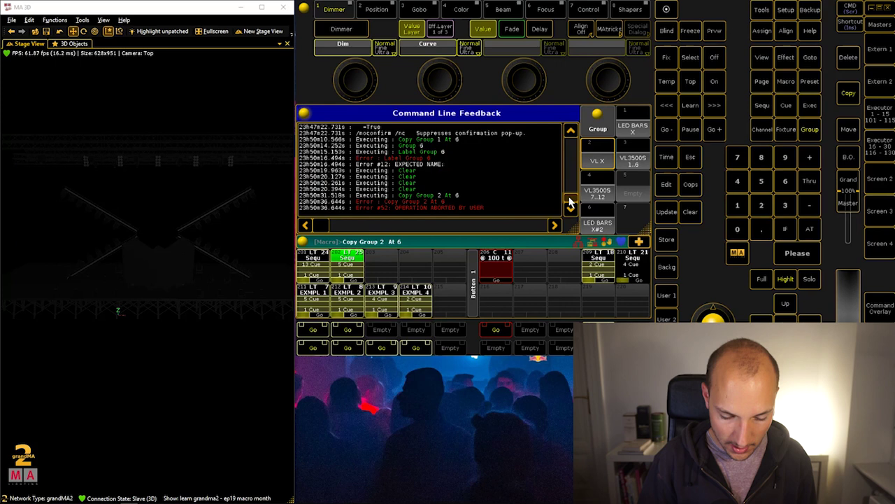
left_click(570, 133)
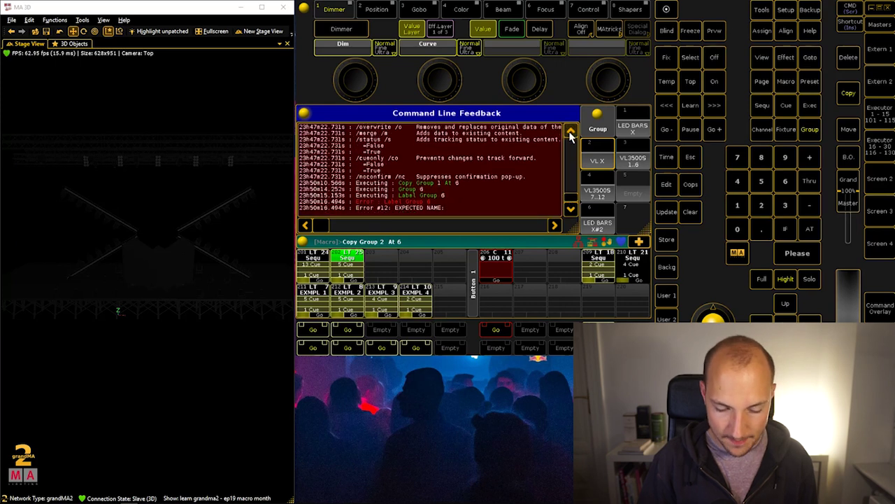
left_click(570, 132)
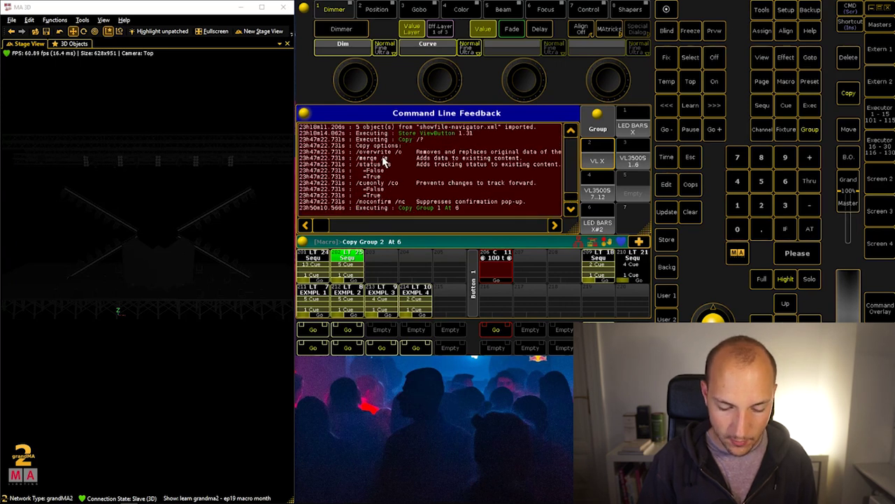
left_click(570, 208)
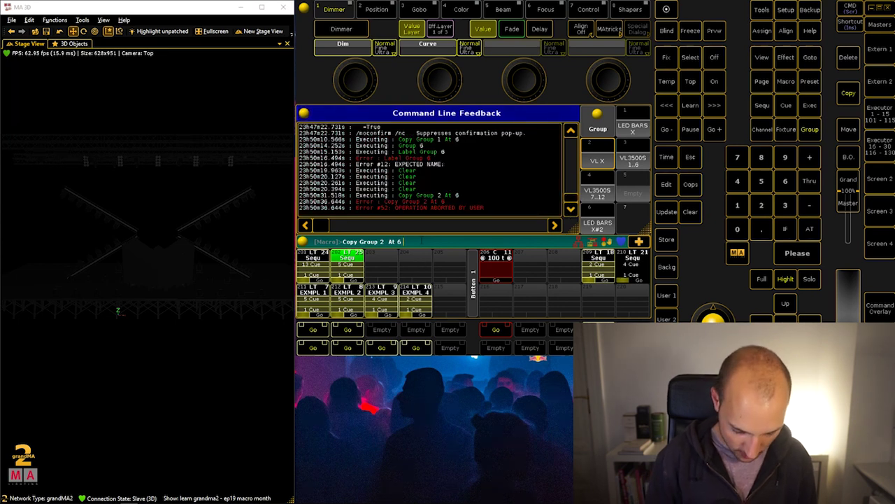
key("Return")
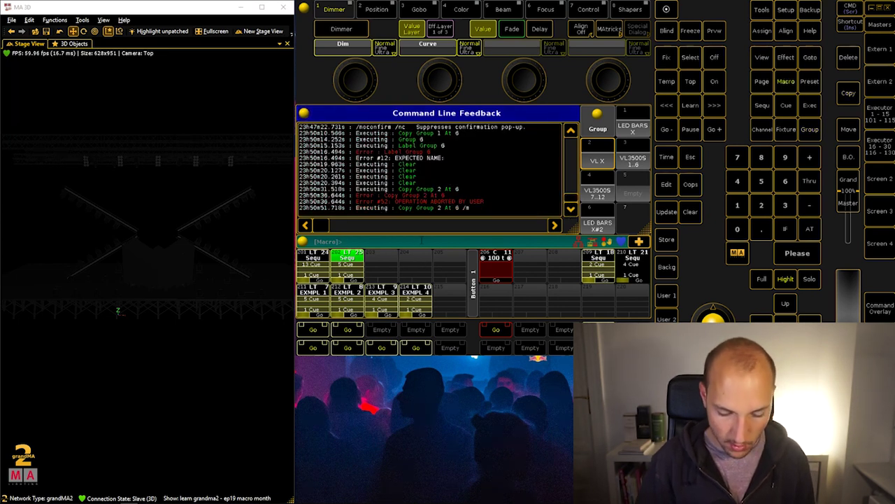
Select group 6 LED BARS X#2, clear the programmer, then select group 6 again.
left_click(597, 224)
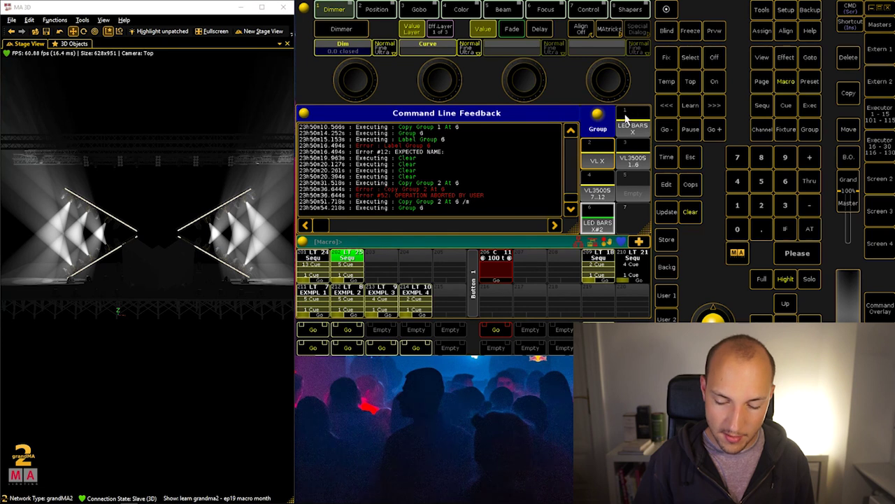
left_click(691, 219)
triple_click(691, 211)
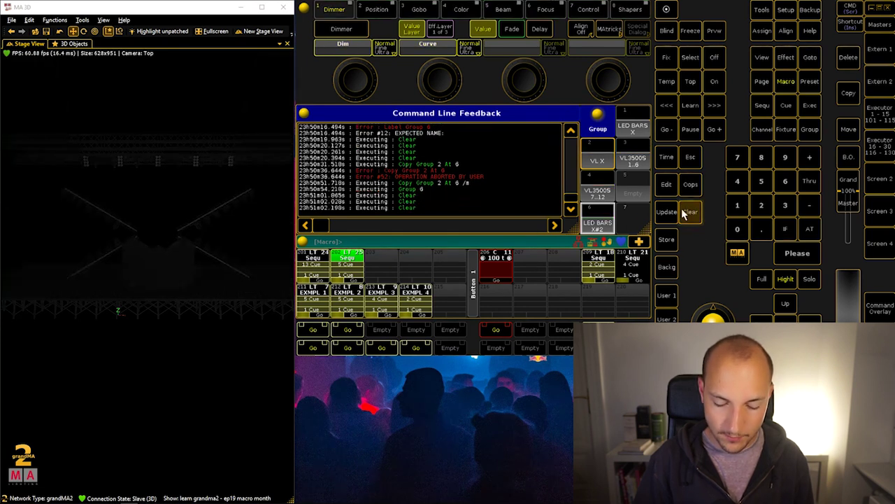
left_click(614, 221)
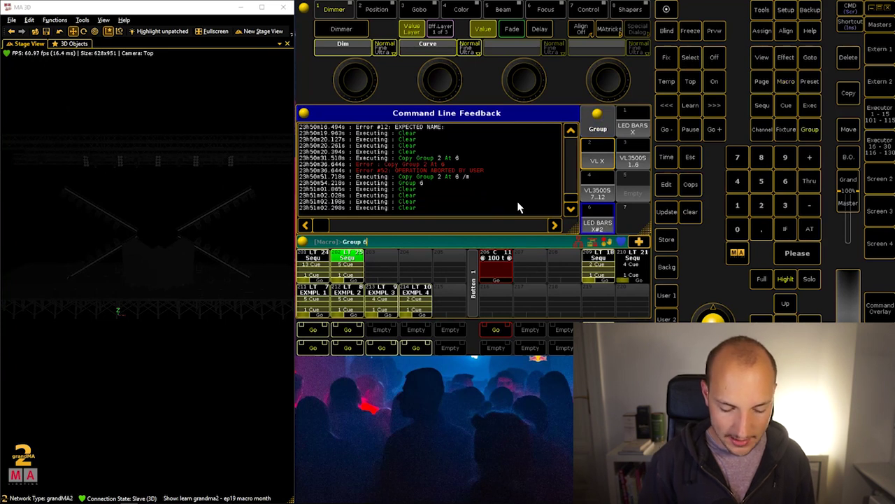
key("Up")
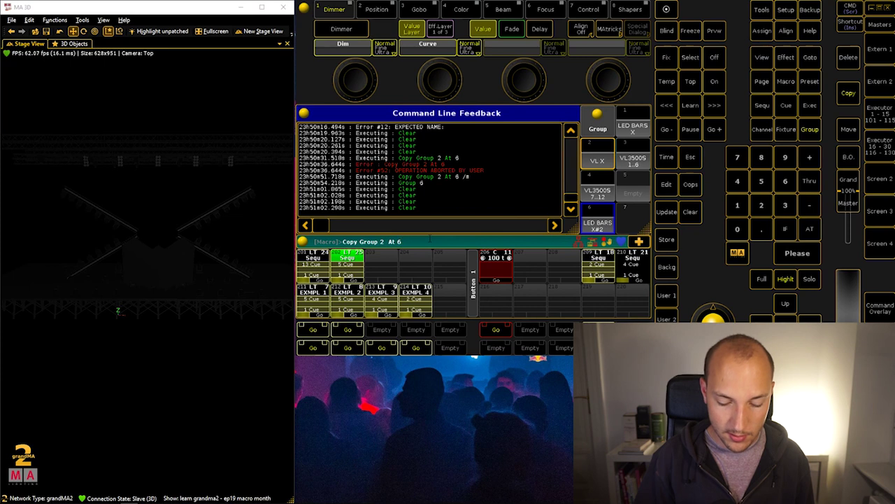
Clear the command line and rerun Copy /? to list its options.
triple_click(410, 242)
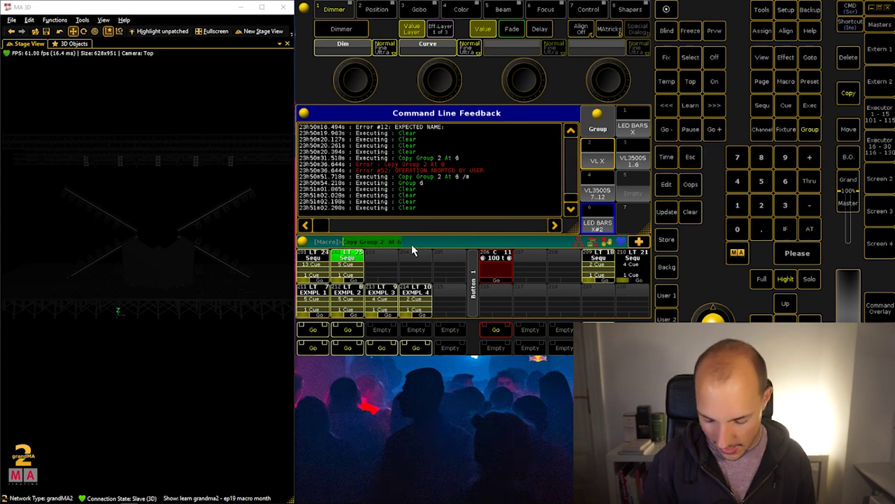
type("Clear")
key("Up")
key("Up")
key("Up")
key("Up")
key("Up")
key("Up")
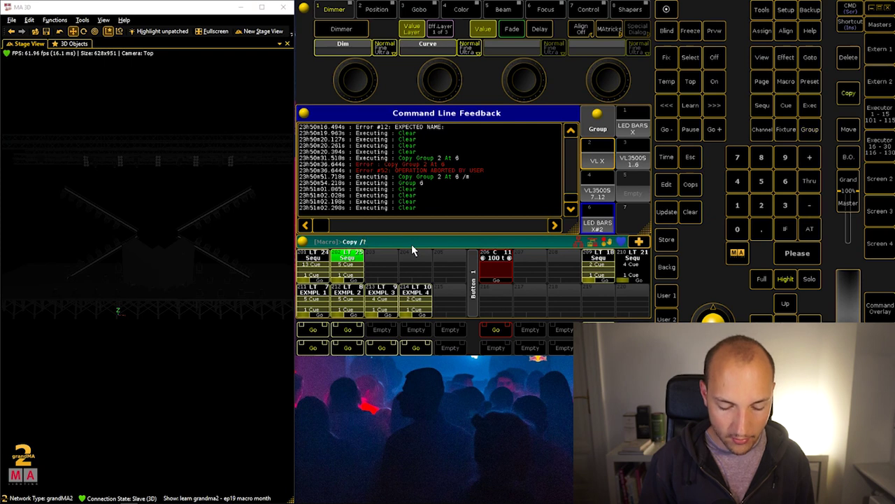
key("Return")
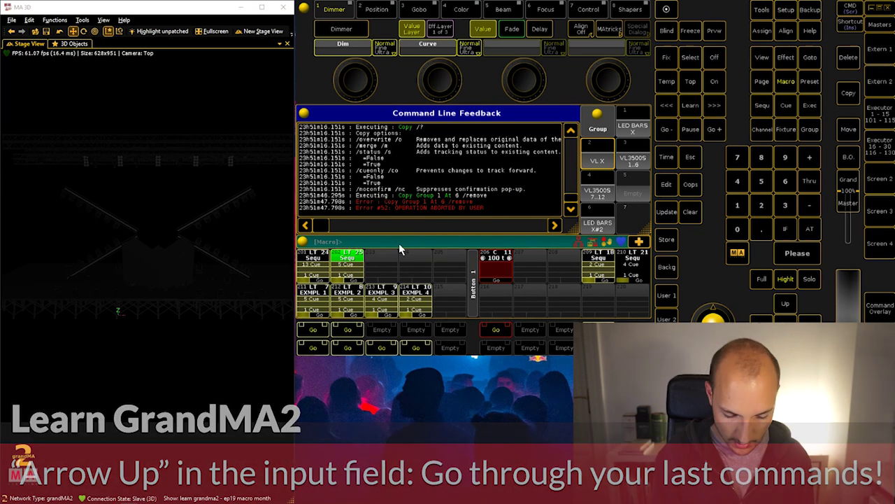
List the At command's options with at /? and scroll through them.
type("at //?")
key("Return")
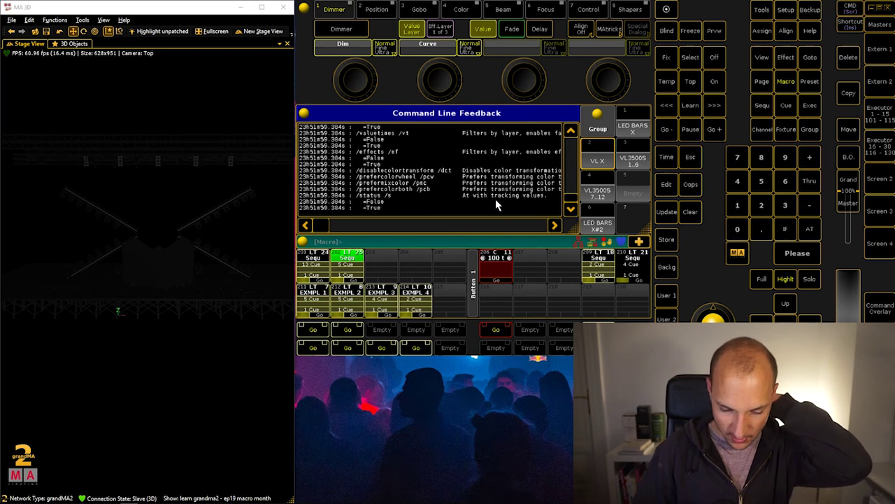
scroll(572, 199, "up", 5)
scroll(572, 199, "down", 5)
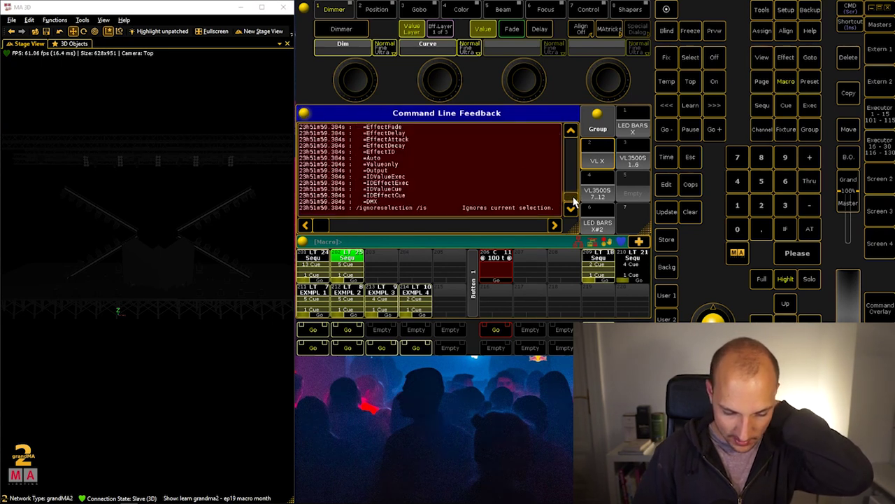
scroll(574, 201, "down", 3)
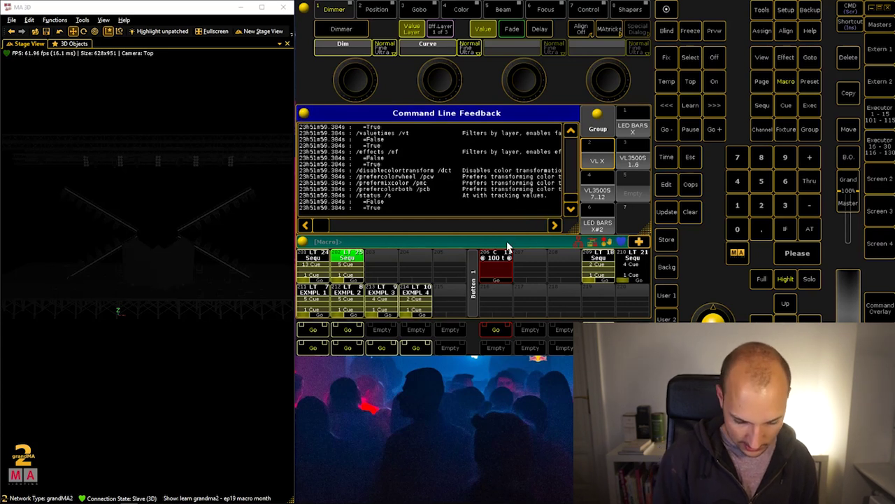
List the Store command's options with store /? and scroll through them.
type("store /?")
key("Return")
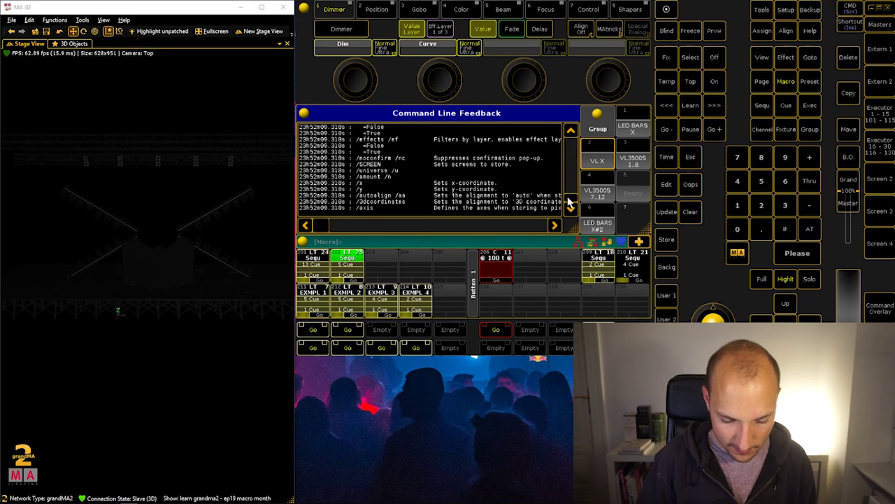
scroll(573, 199, "up", 5)
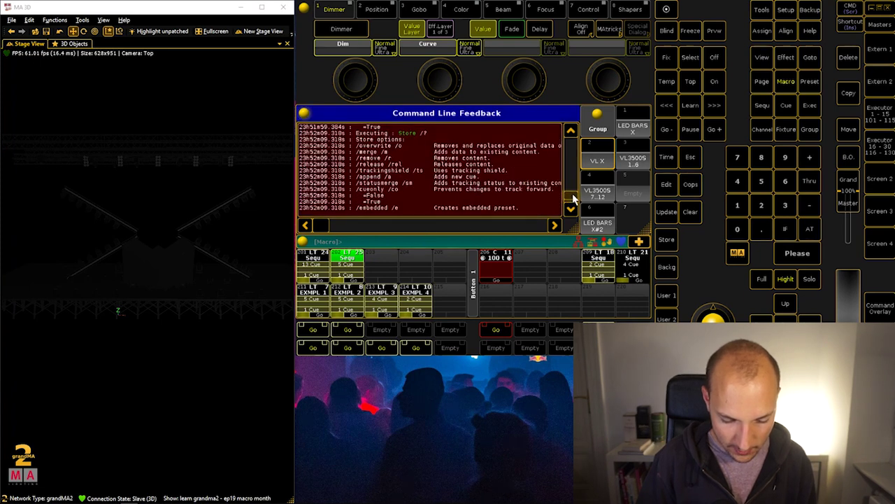
scroll(570, 198, "down", 5)
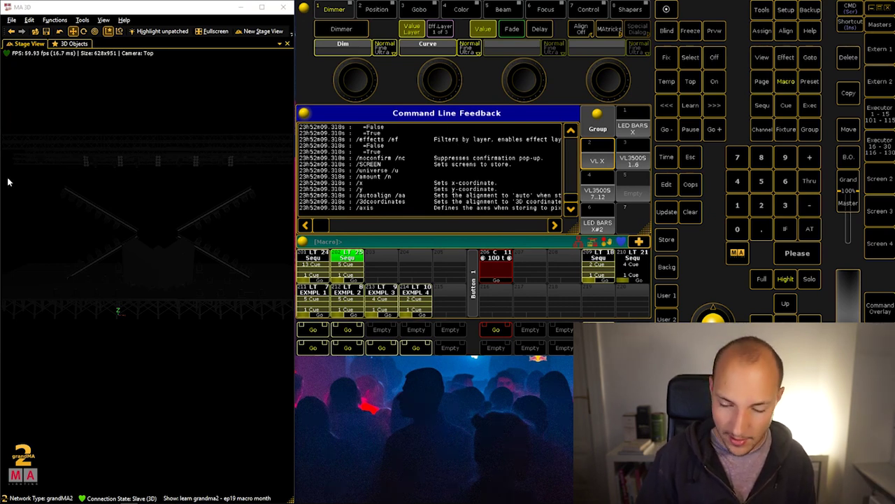
left_click(810, 32)
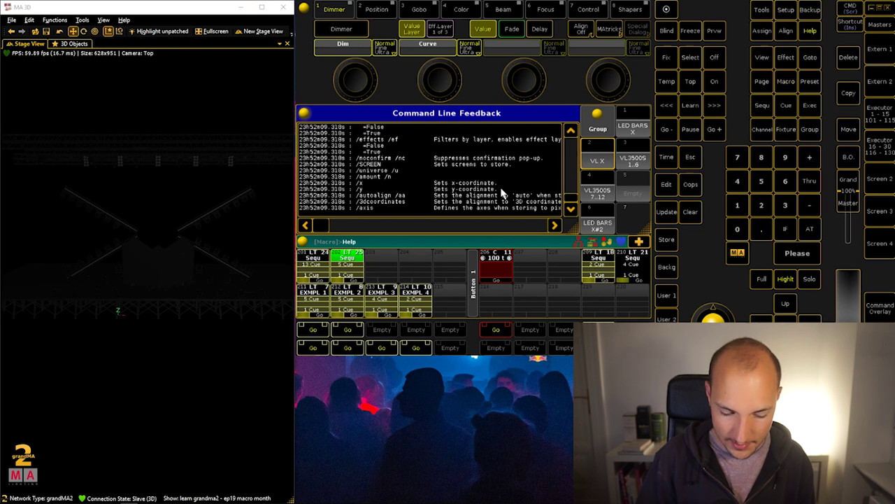
left_click(414, 243)
left_click(465, 115)
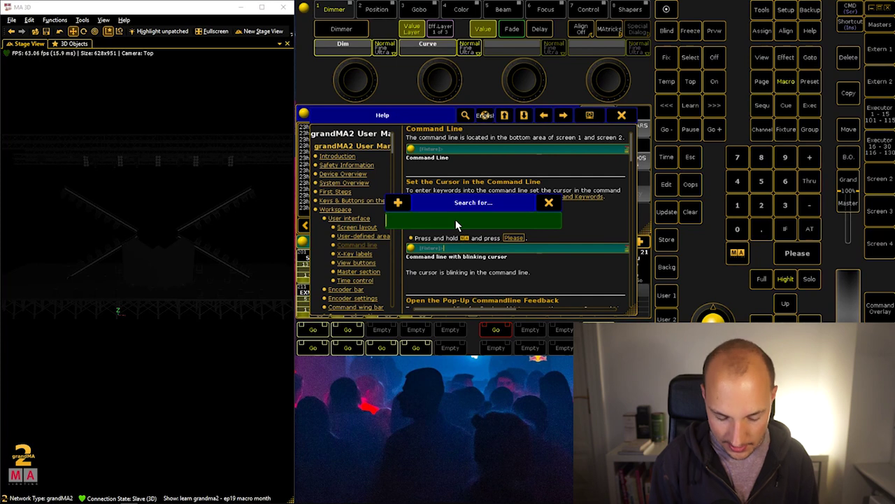
type("store")
key("Return")
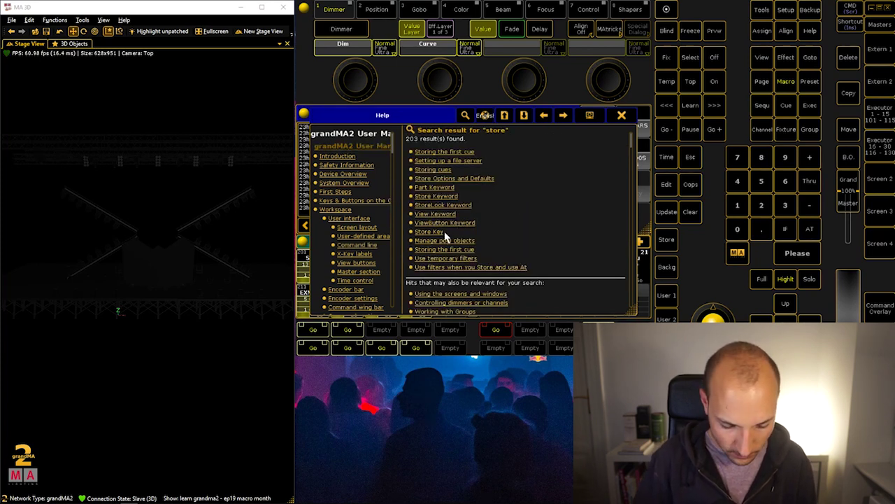
left_click(444, 233)
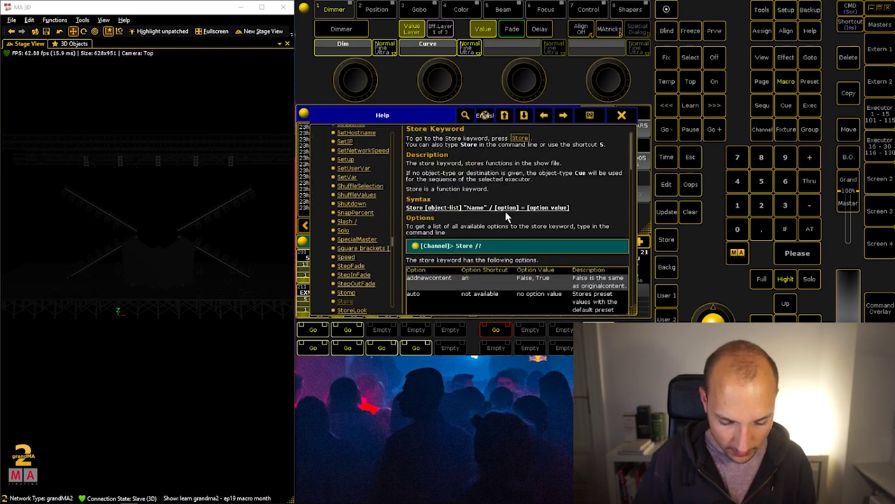
scroll(543, 238, "down", 5)
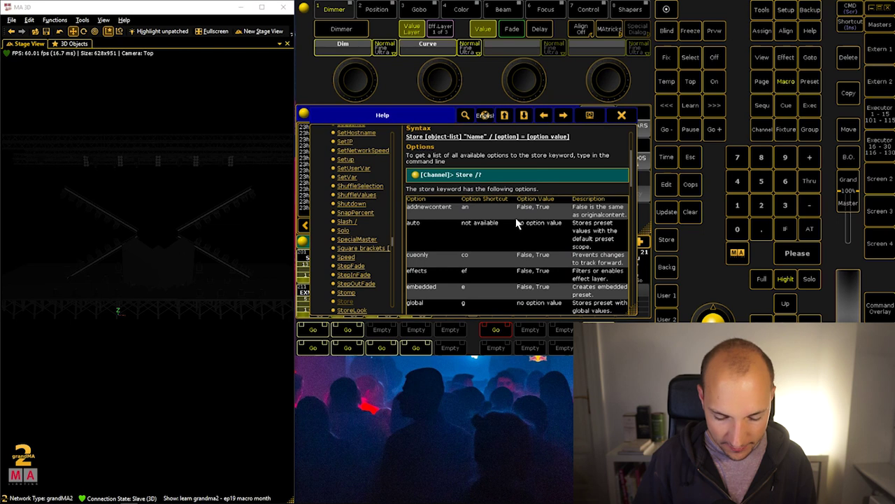
scroll(498, 226, "down", 1)
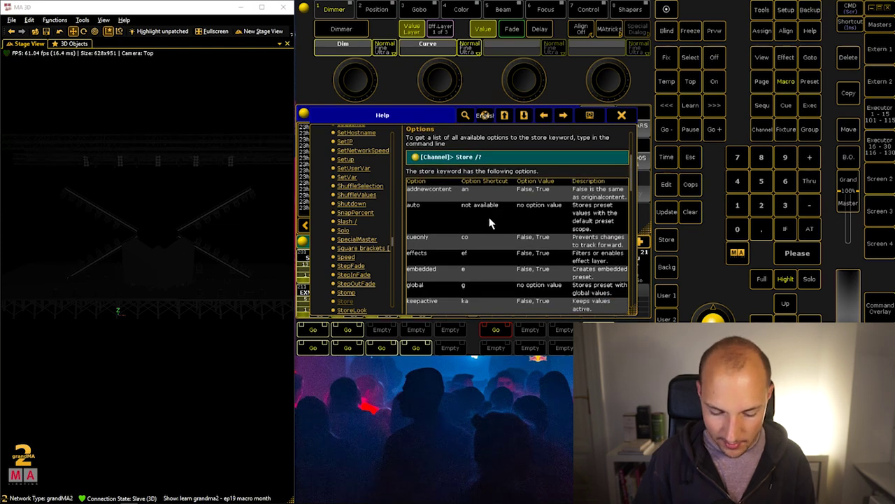
scroll(490, 218, "down", 7)
scroll(491, 219, "down", 12)
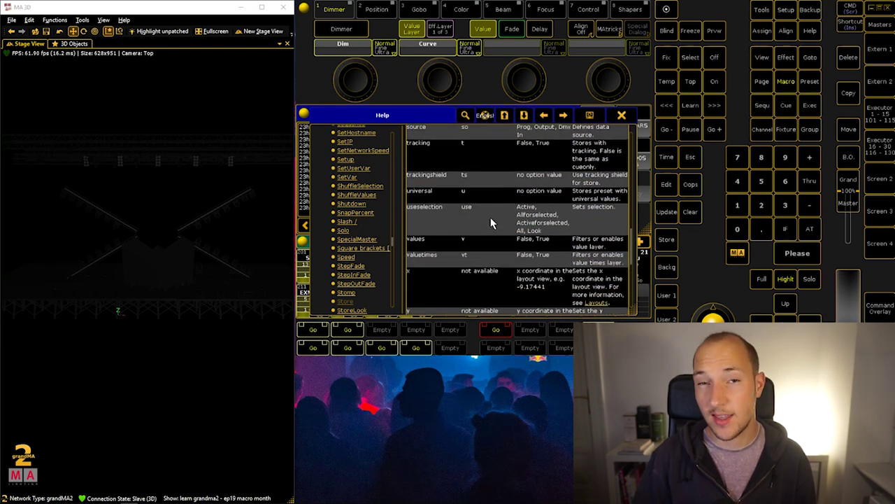
scroll(500, 222, "up", 10)
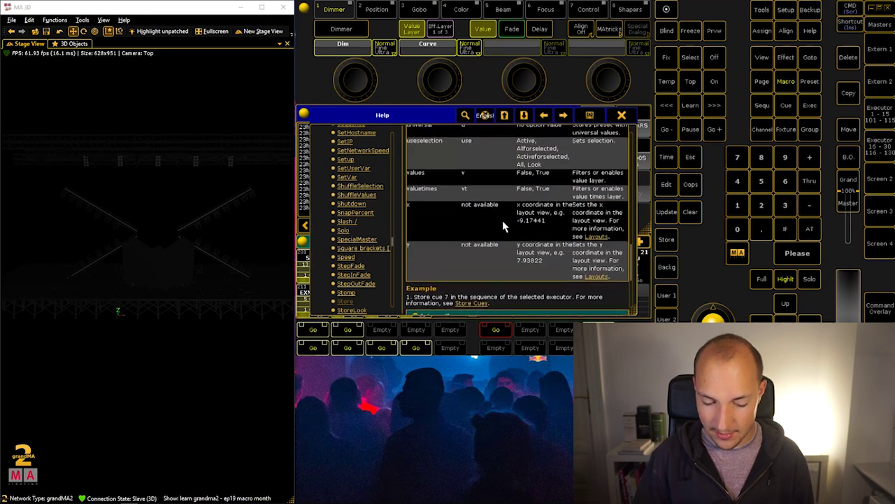
scroll(513, 231, "up", 10)
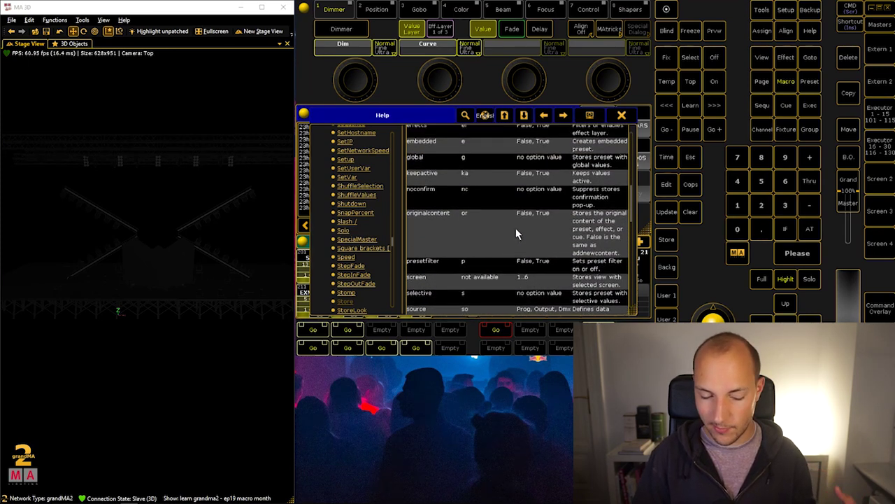
scroll(514, 224, "up", 2)
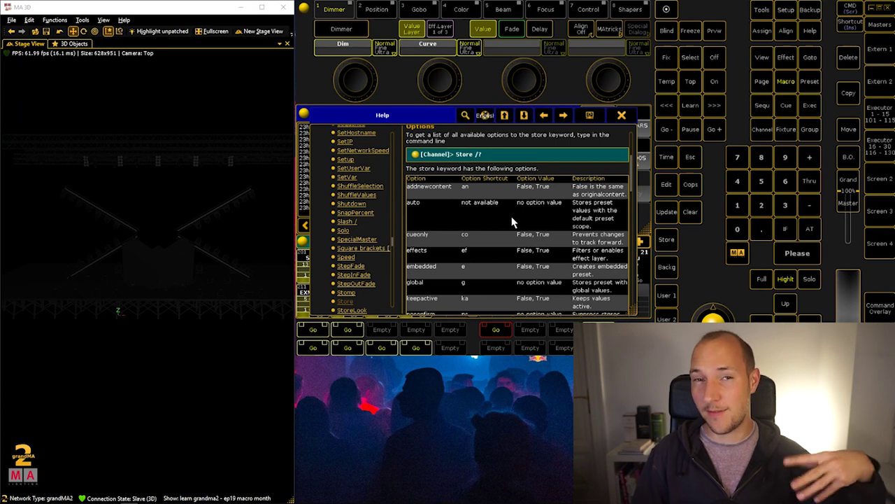
scroll(512, 223, "up", 5)
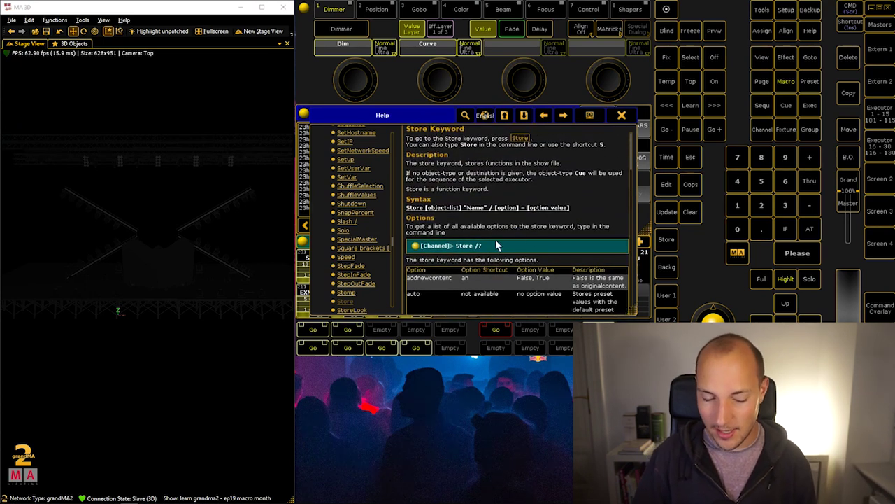
scroll(430, 216, "down", 2)
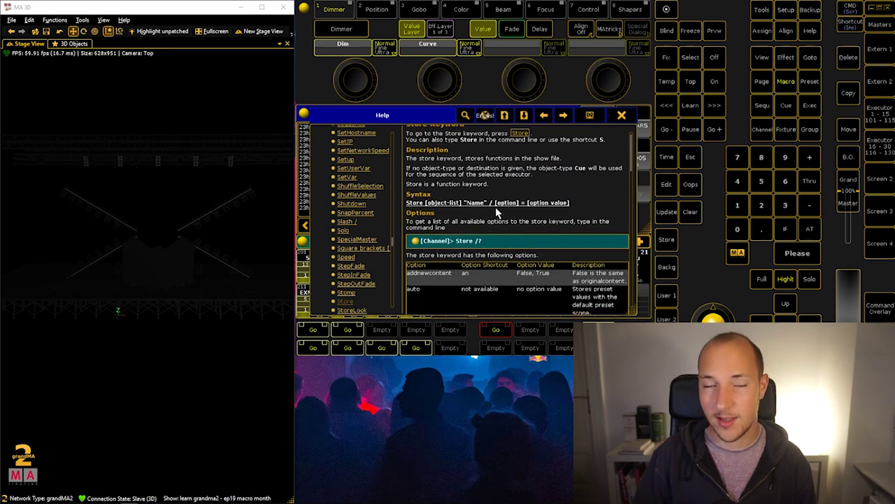
scroll(496, 213, "up", 2)
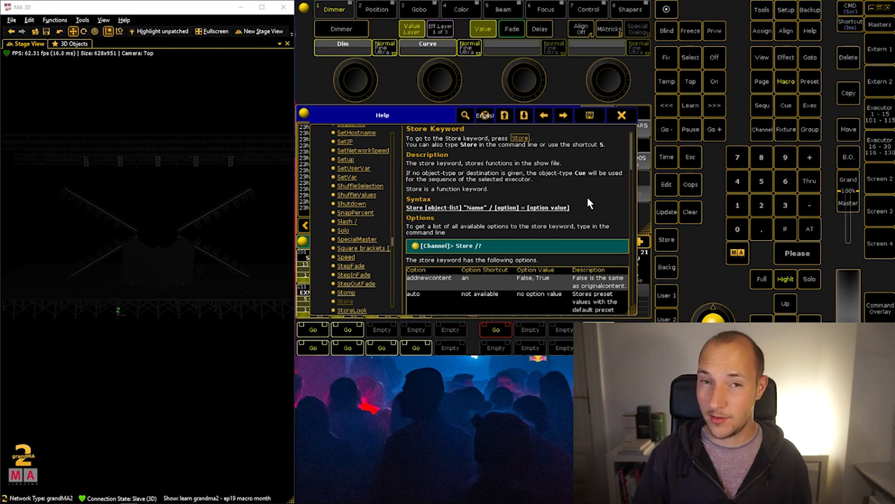
Close the Help window with its X button.
left_click(623, 116)
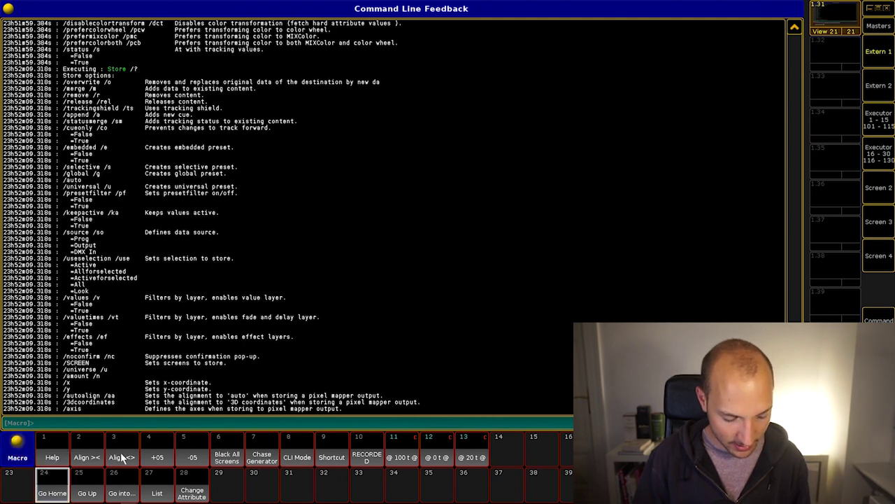
Store the current screen as View 21 on view button 1.31, then maximize the GitHub browser.
scroll(121, 457, "down", 1)
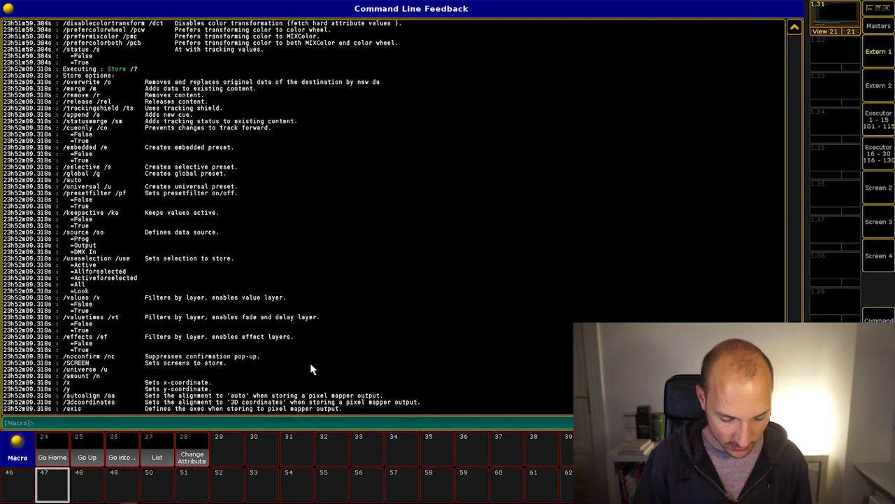
left_click(878, 321)
left_click(879, 320)
left_click(834, 14)
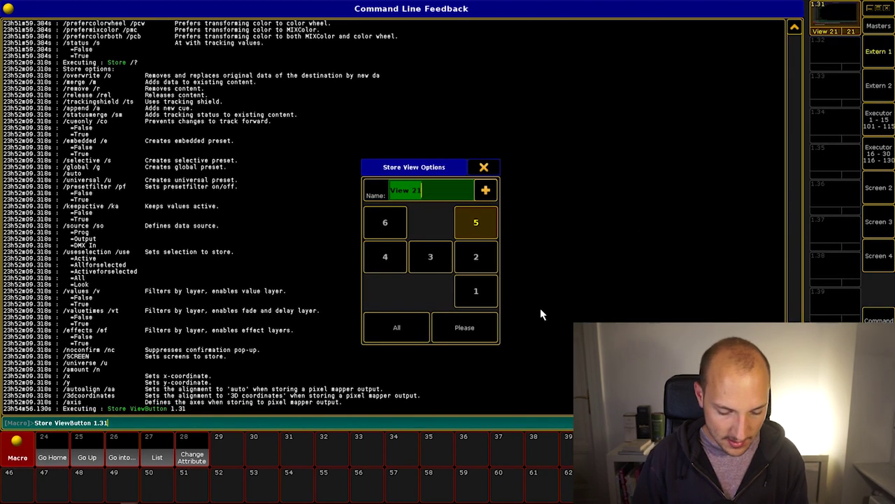
left_click(463, 326)
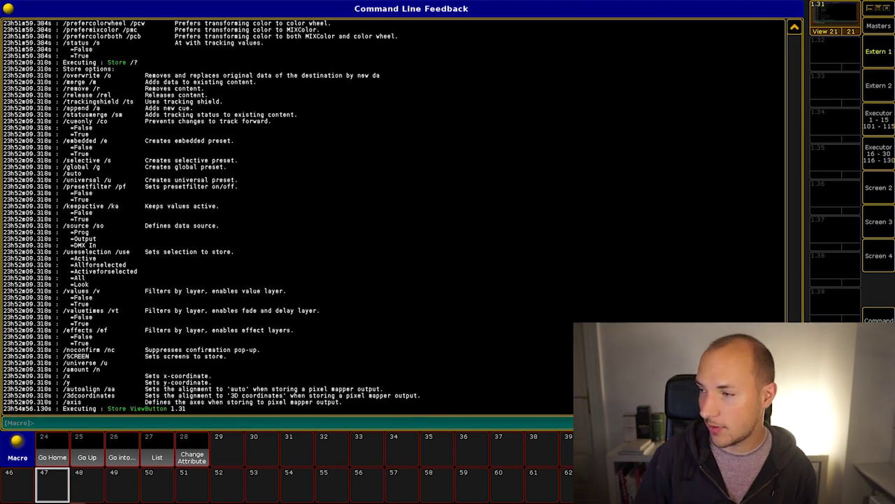
key("alt+Tab")
mouse_move(765, 6)
left_mouse_down()
mouse_move(765, 175)
mouse_move(763, 5)
left_mouse_up()
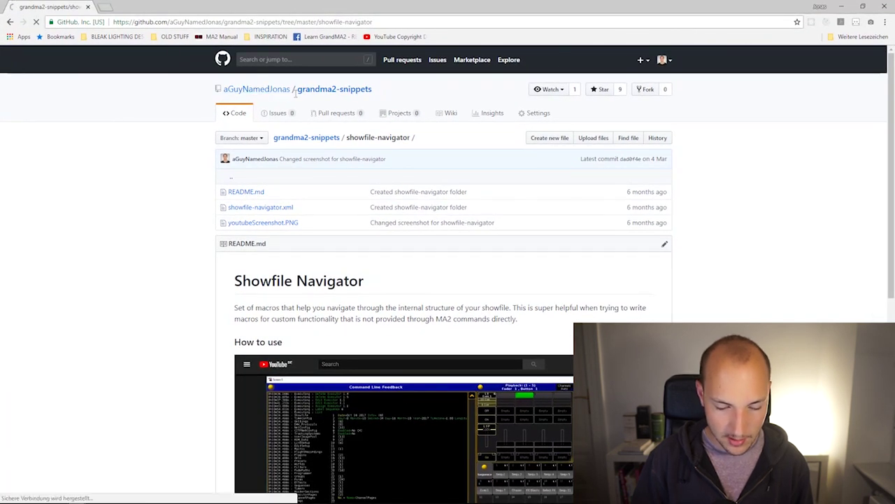
left_click(328, 93)
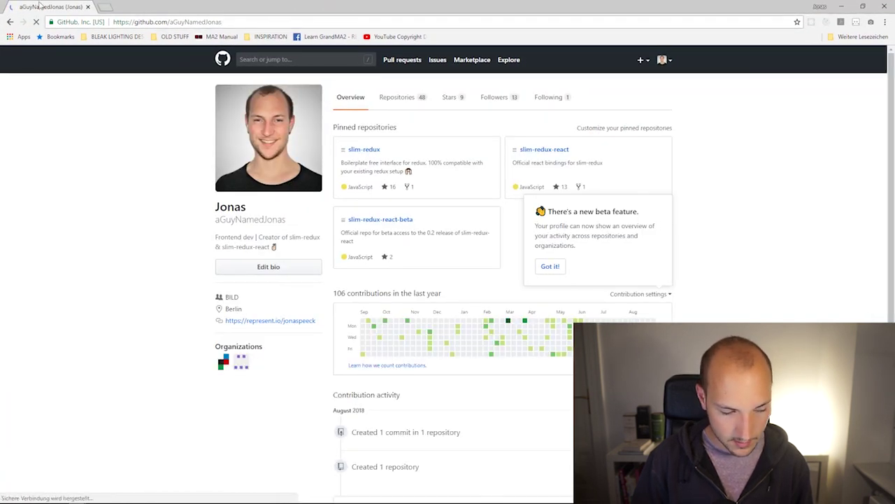
key("alt+Left")
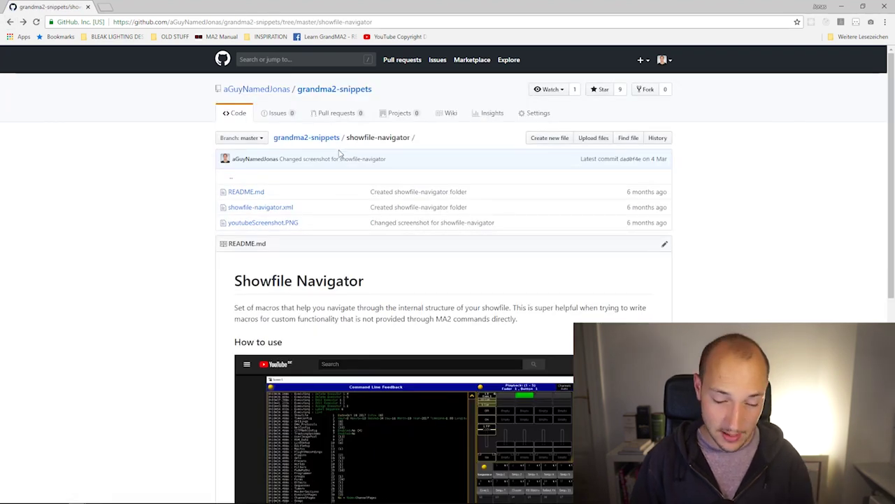
left_click(330, 90)
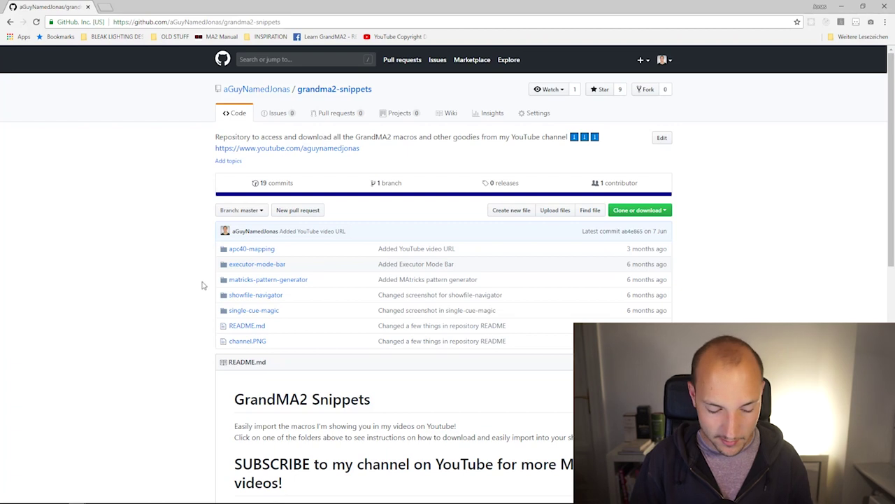
left_click(260, 297)
scroll(173, 312, "down", 4)
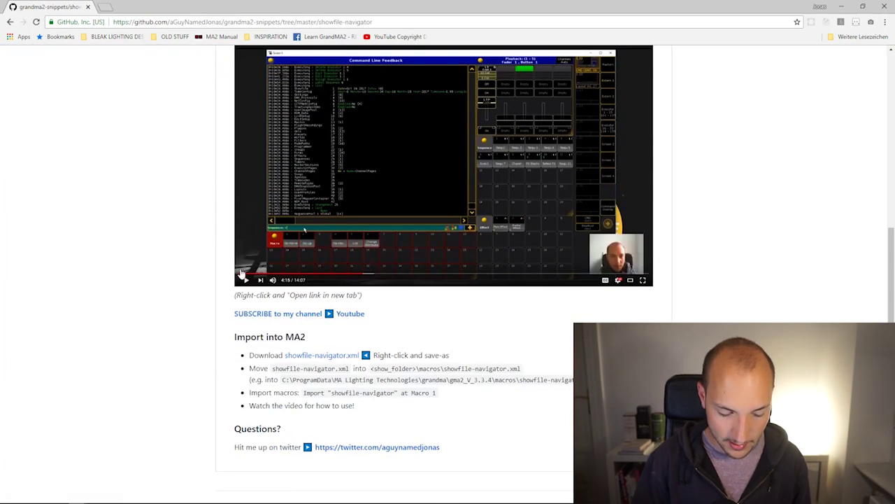
scroll(474, 176, "up", 1)
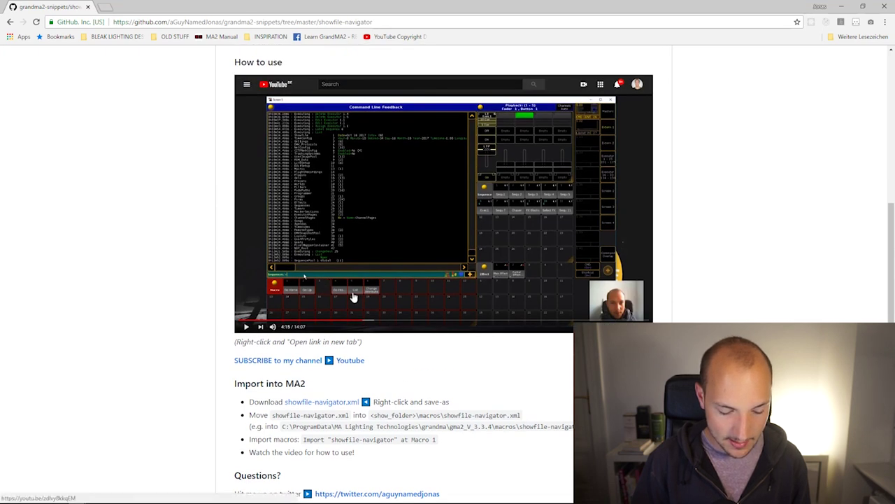
scroll(157, 249, "down", 1)
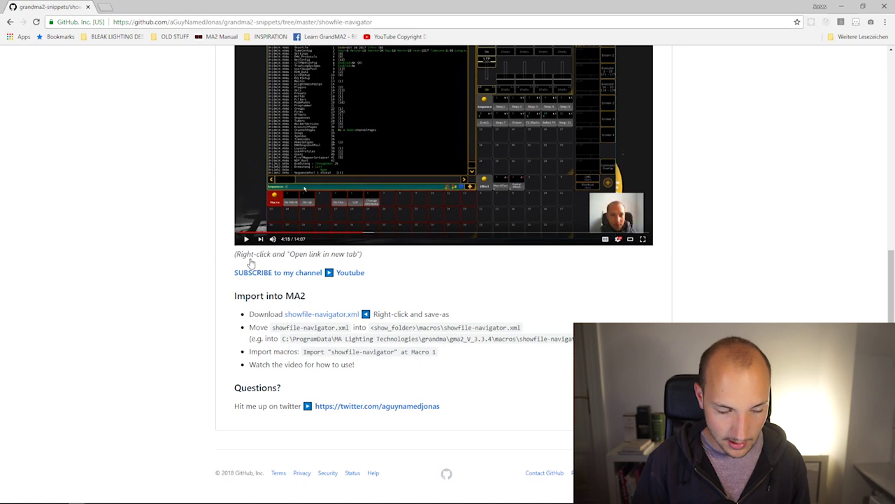
scroll(140, 231, "up", 5)
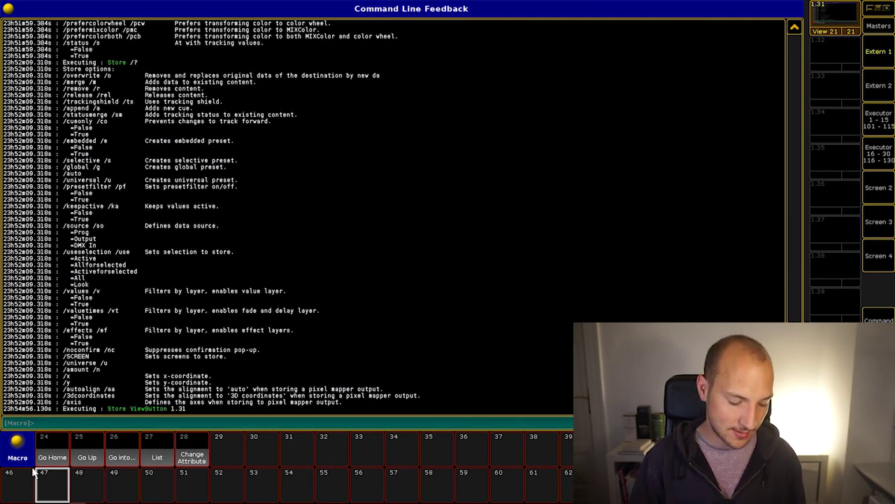
From the show root, use Go Into with 25 then 1 to reach Sequences/Global.
left_click(51, 453)
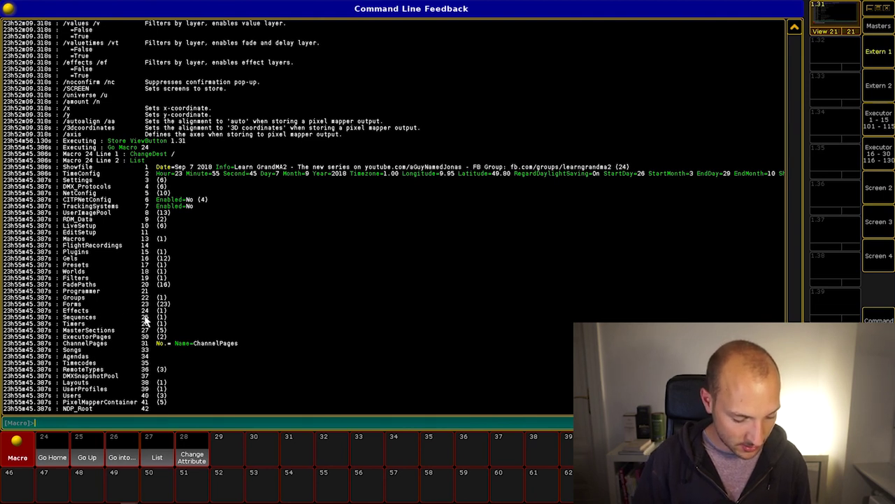
left_click(126, 458)
type("25")
key("Return")
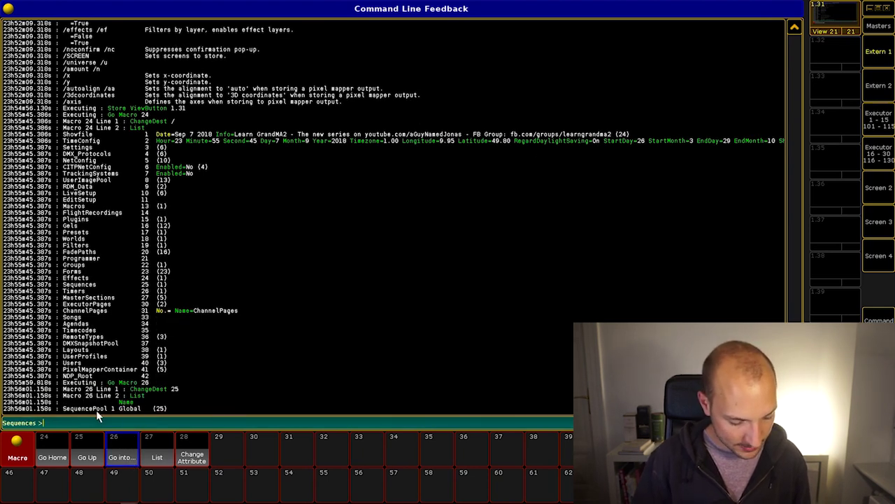
left_click(132, 458)
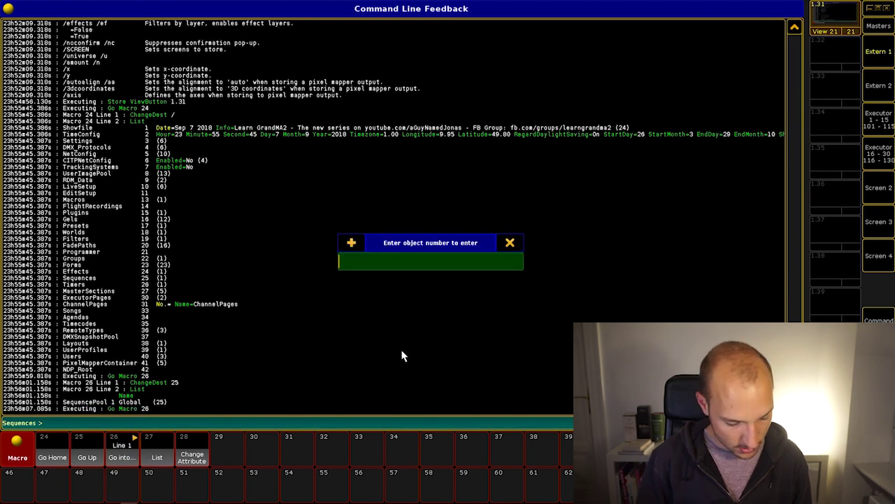
type("1")
key("Return")
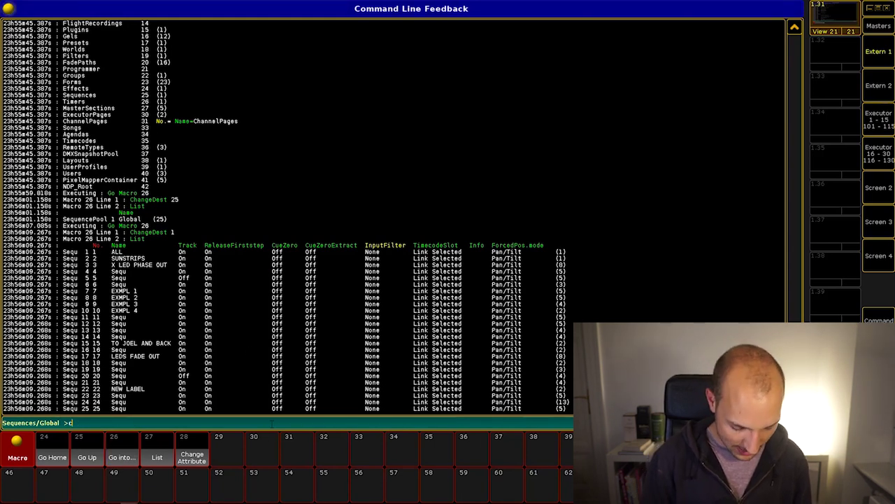
Go up two levels to the root with cd .. and type list.
type(".")
key("Return")
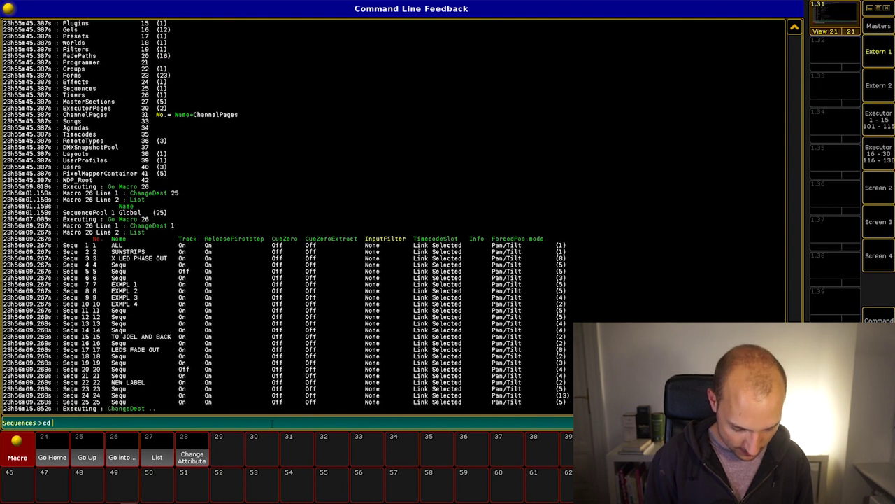
type("cd ..")
key("Return")
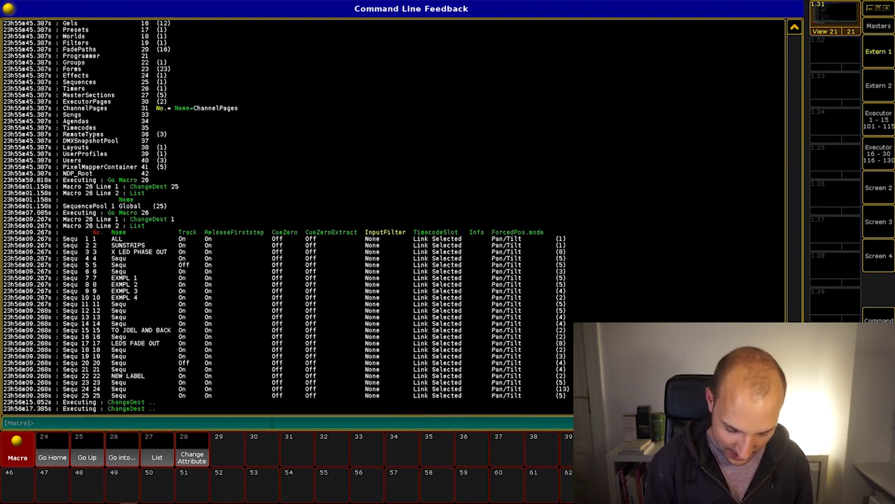
type("list")
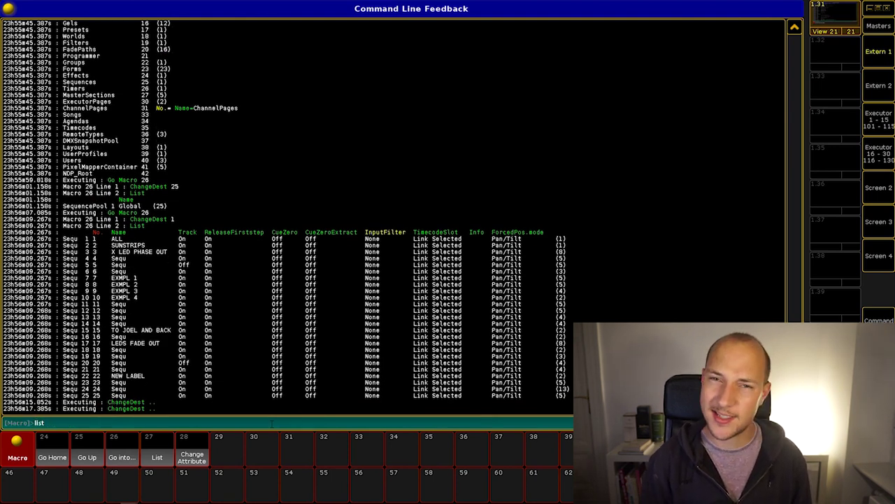
List the show root, then enter Sequences with cd sequences and list it.
key("Return")
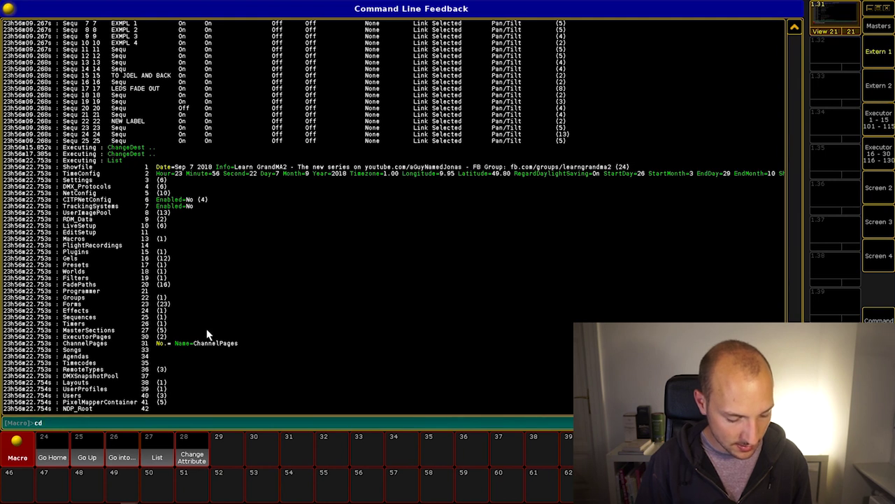
type("sequence")
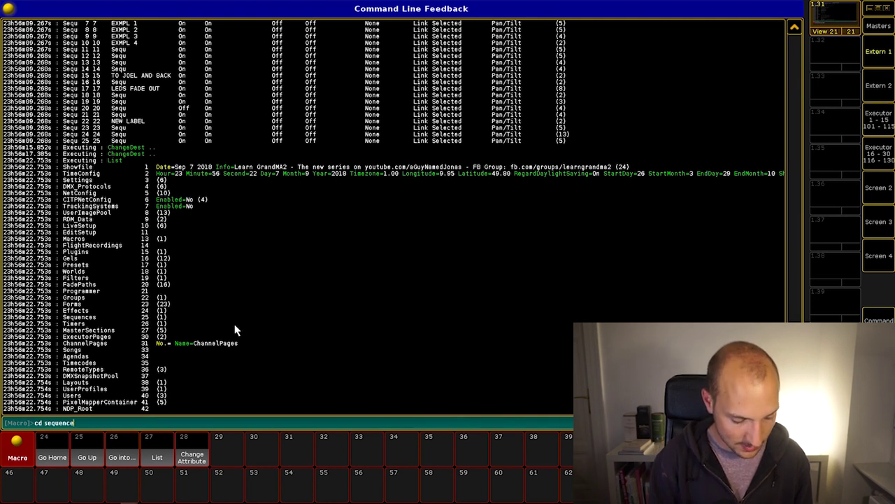
key("Return")
type("list")
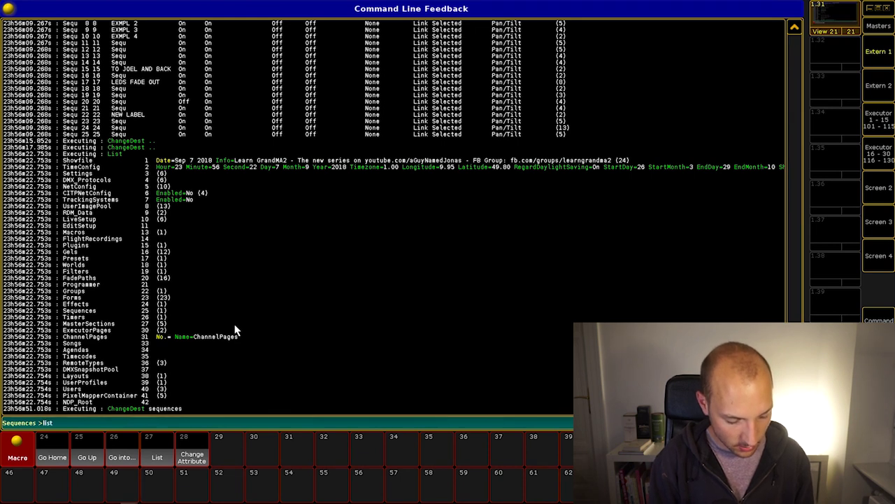
key("Return")
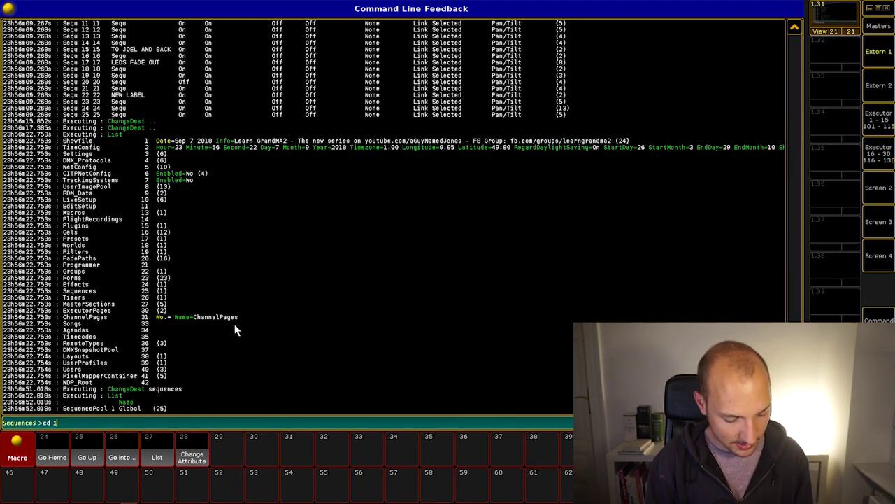
Enter the Global pool with cd 1 and list its 25 sequences.
key("Return")
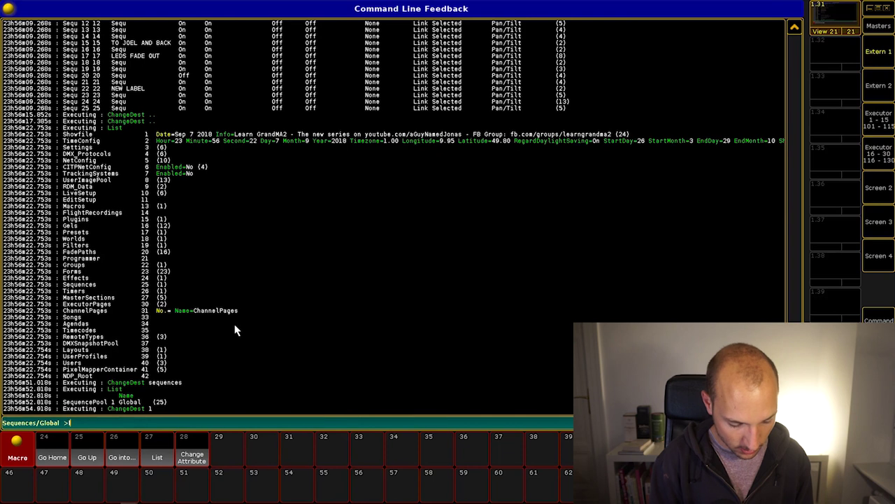
type("list")
key("Return")
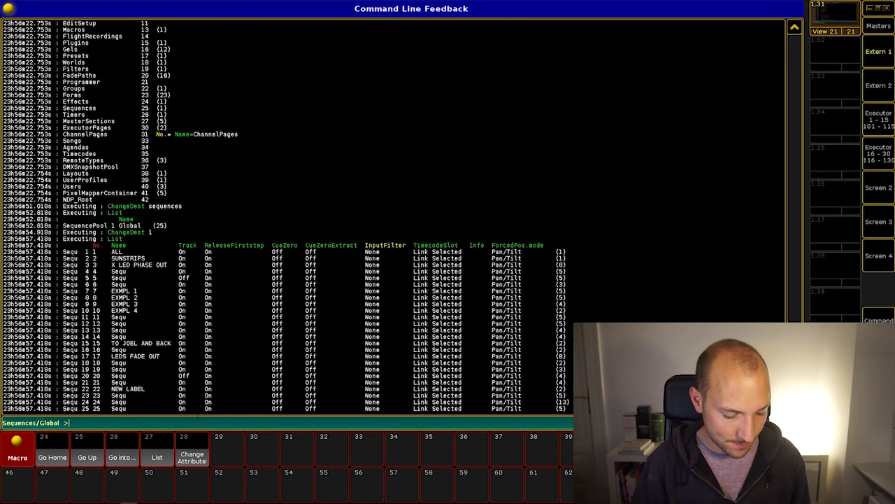
Run the Go Home, Go Up and Go Home macros to return to the root.
left_click(52, 454)
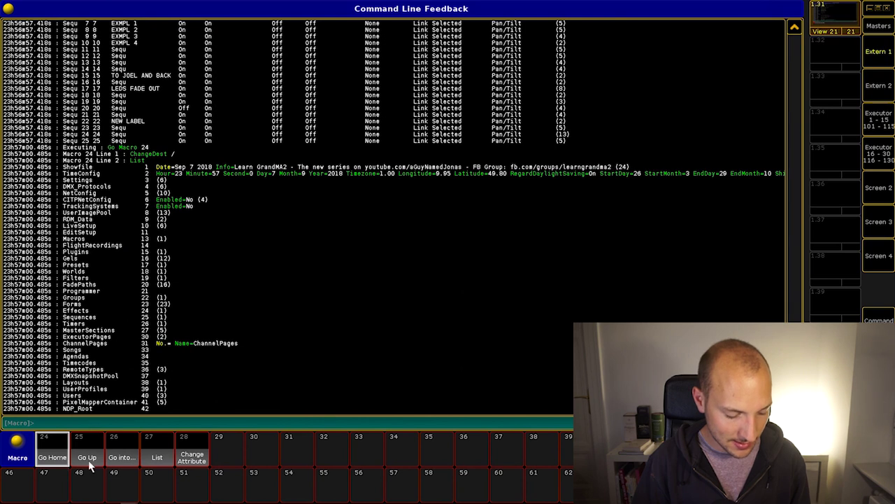
left_click(89, 456)
left_click(57, 456)
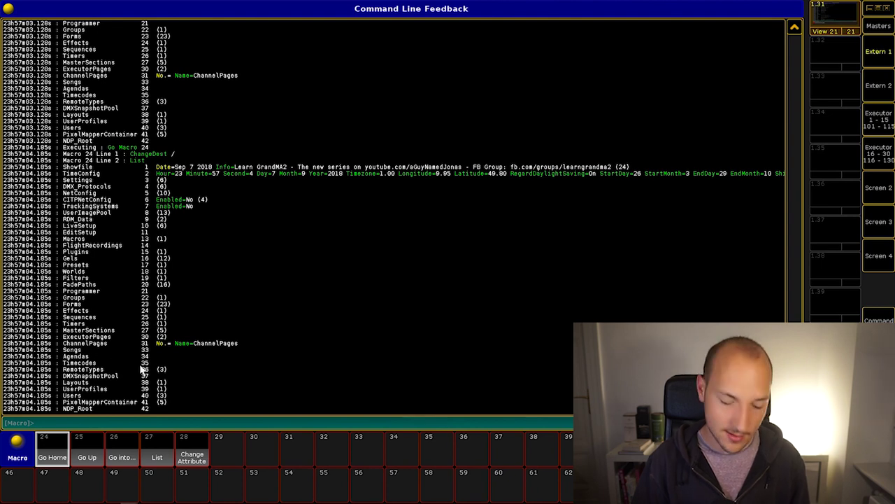
Use the Go into macro with sequences, then 1, to re-enter the Global sequence pool.
left_click(124, 456)
type("sequences")
key("Return")
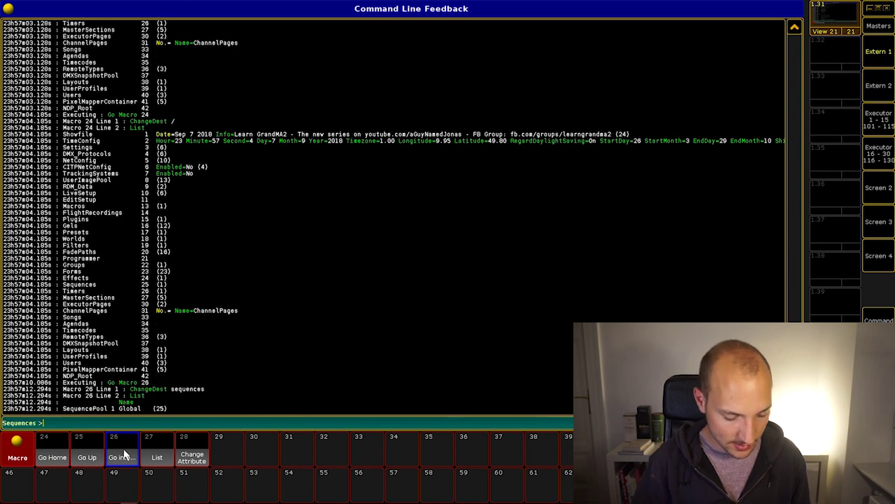
left_click(128, 453)
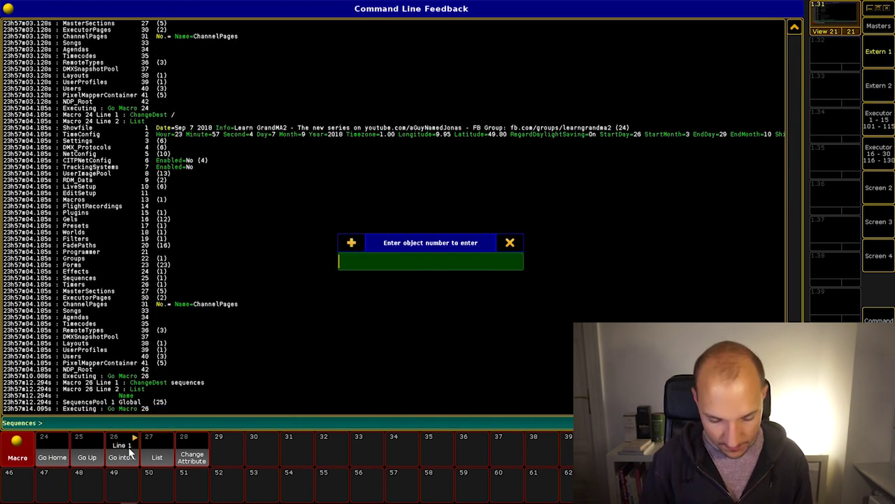
type("1")
key("Return")
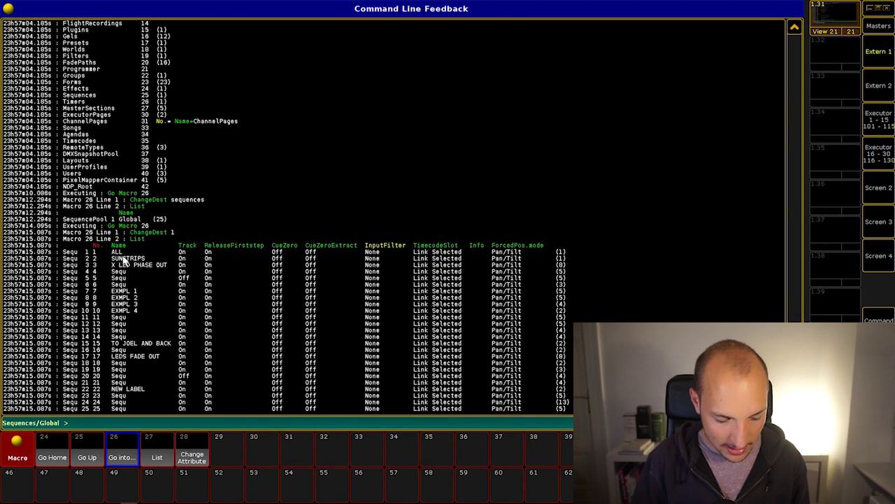
Show the Assign command's options with assign /?
key("alt+Tab")
key("alt+Tab")
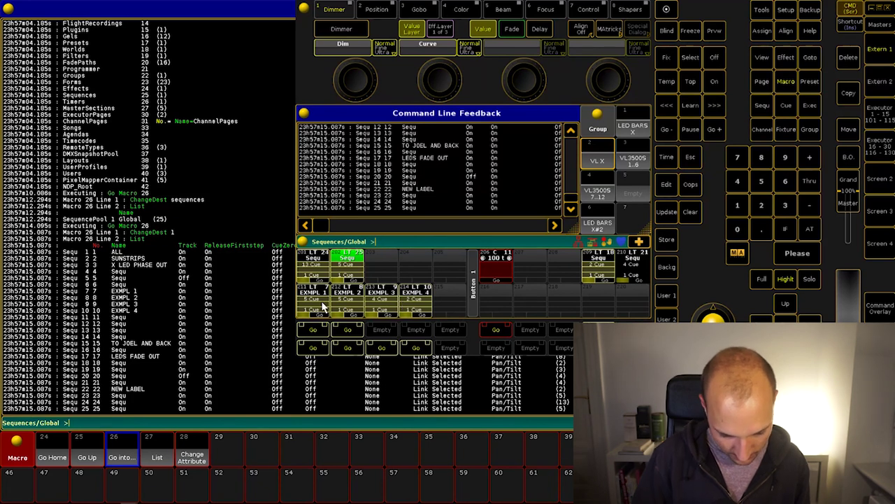
key("alt+Tab")
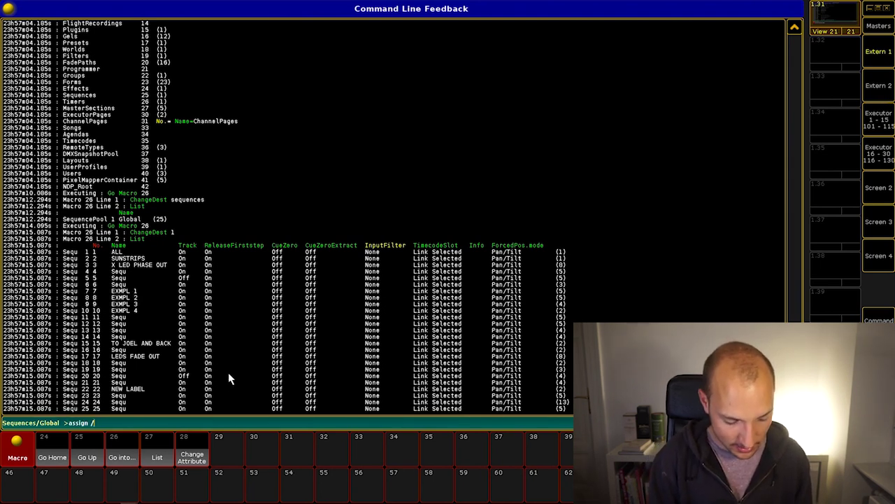
type("?")
key("Return")
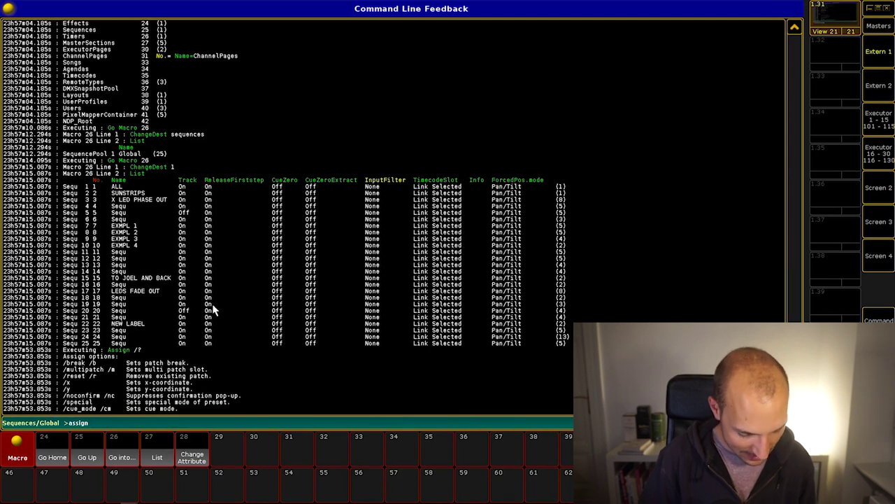
Run assign 7 /Name="NEW NAME FOR SEQUENCE" to rename sequence 7.
type("7 /")
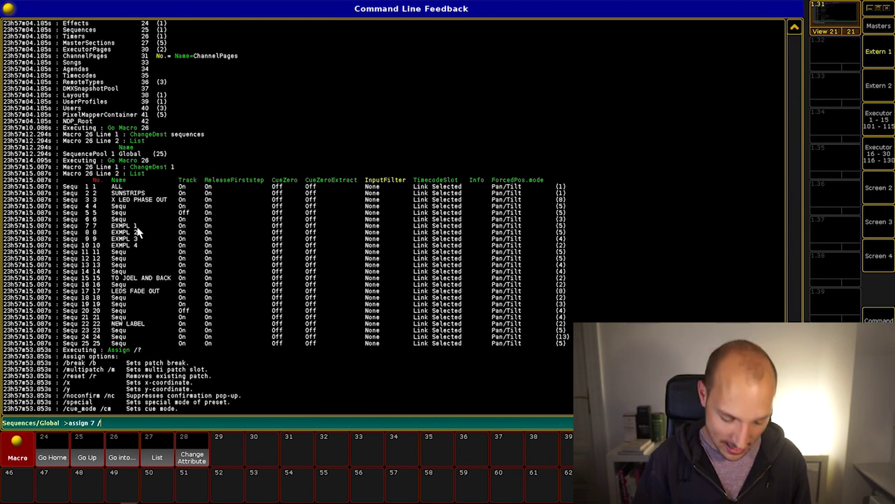
type("Name=")
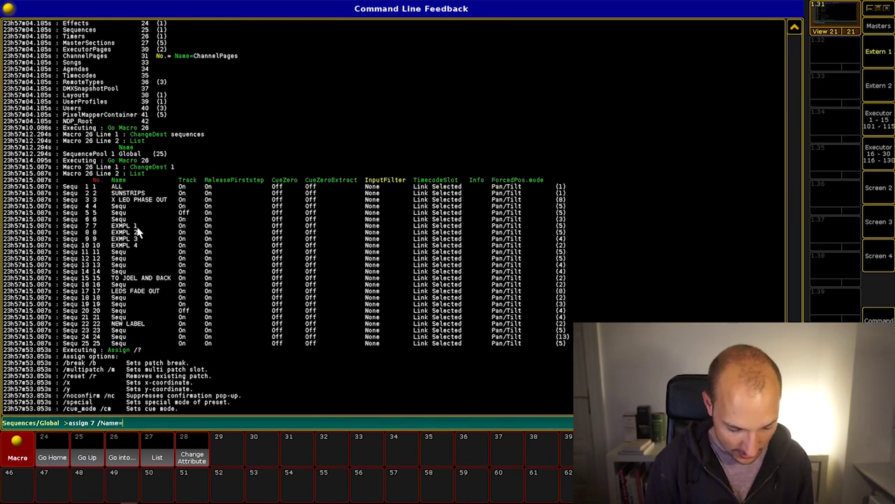
type("\"NEW NAME FOR SEQUENCE")
key("Return")
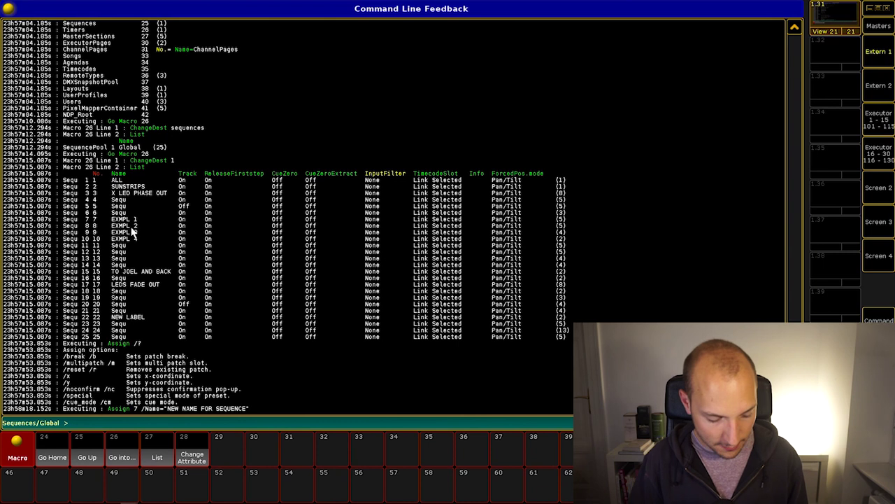
List the sequences and check executor 211's Assign view shows sequence 7 as NEW NAME FOR SEQUENCE.
left_click(146, 448)
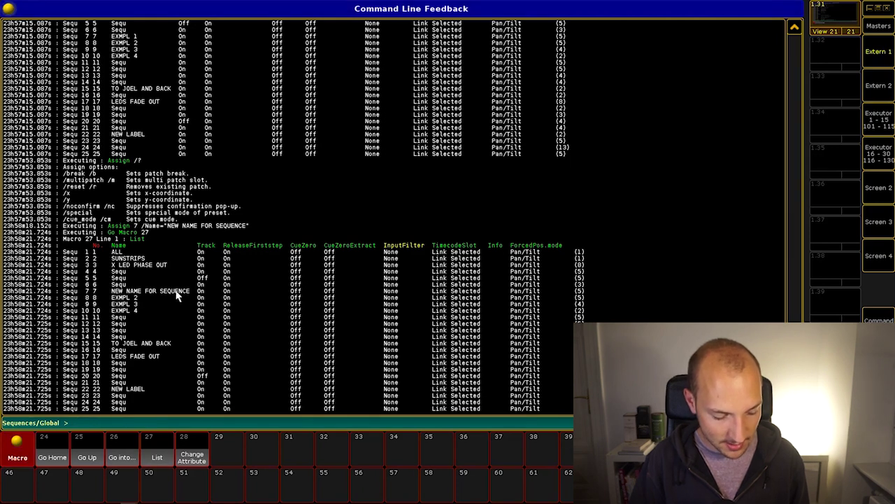
key("alt+Tab")
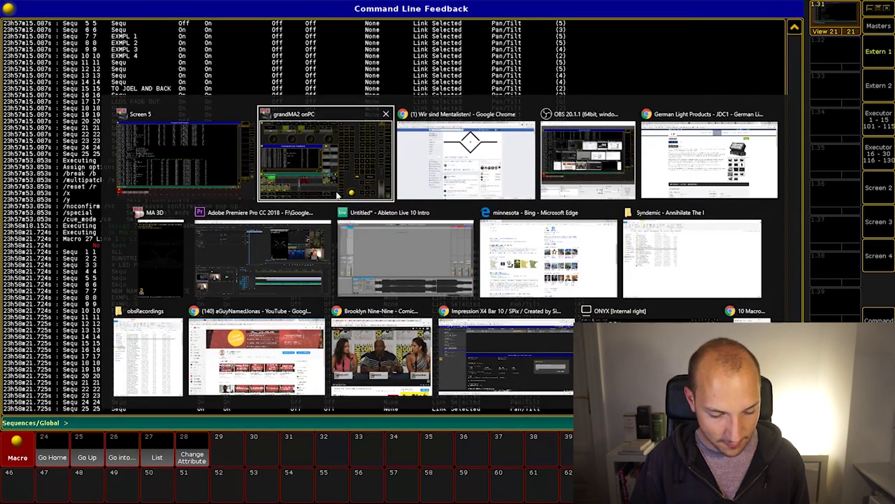
left_click(336, 157)
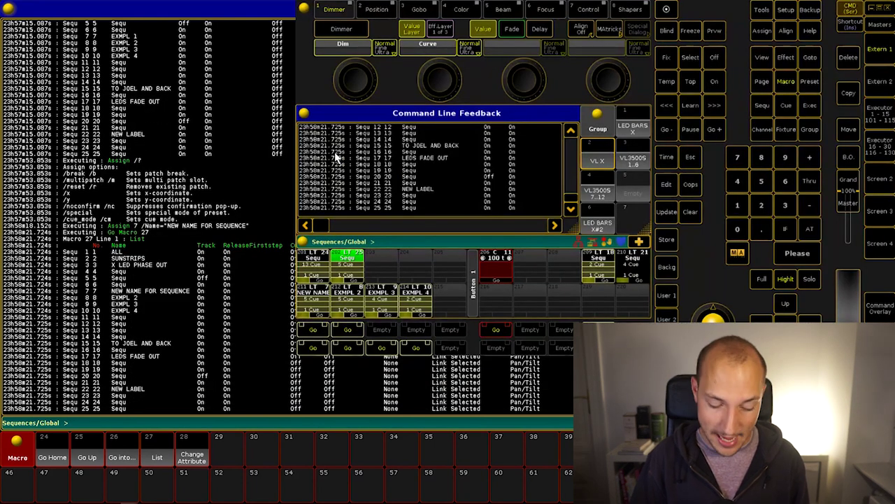
left_click(311, 294)
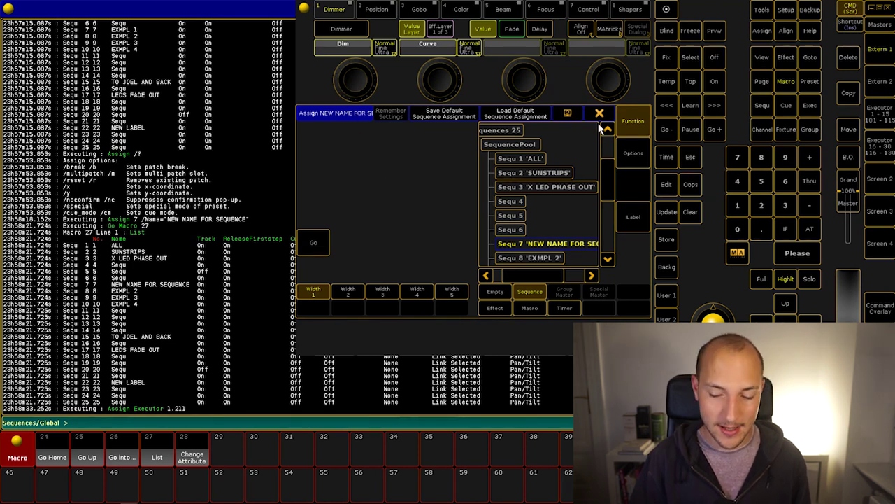
left_click(598, 113)
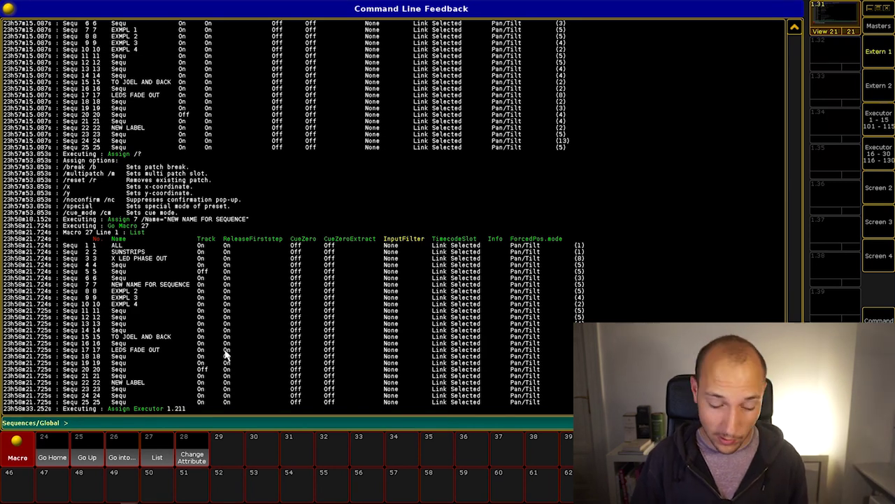
Run the Go Up macro twice to return from Global to the show-file root.
left_click(89, 456)
left_click(90, 451)
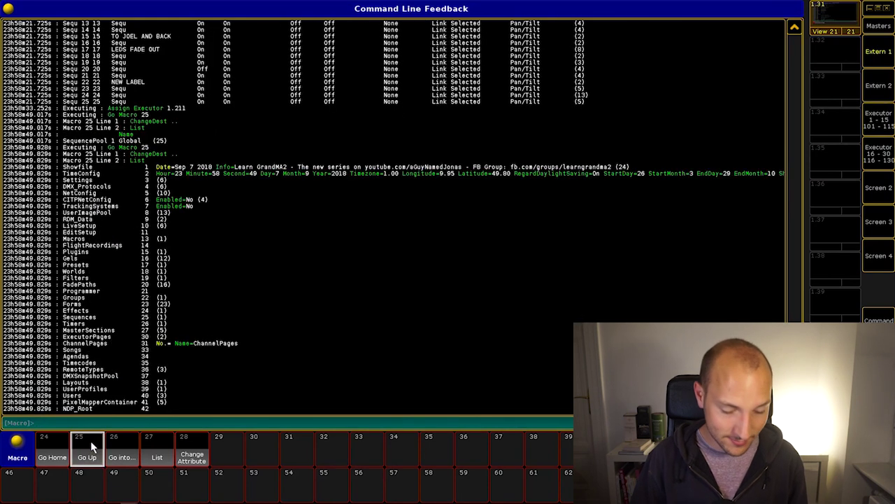